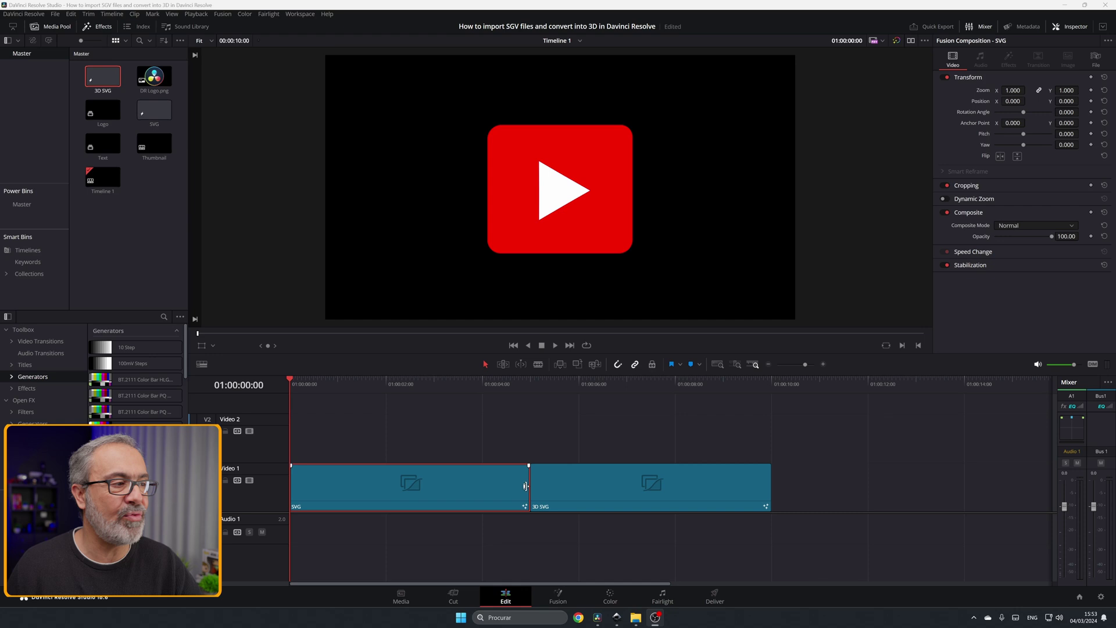
Step: Scrub and play the spinning 3D logo, stop, then select both Video 1 clips
left_click_drag(300, 388, 529, 431)
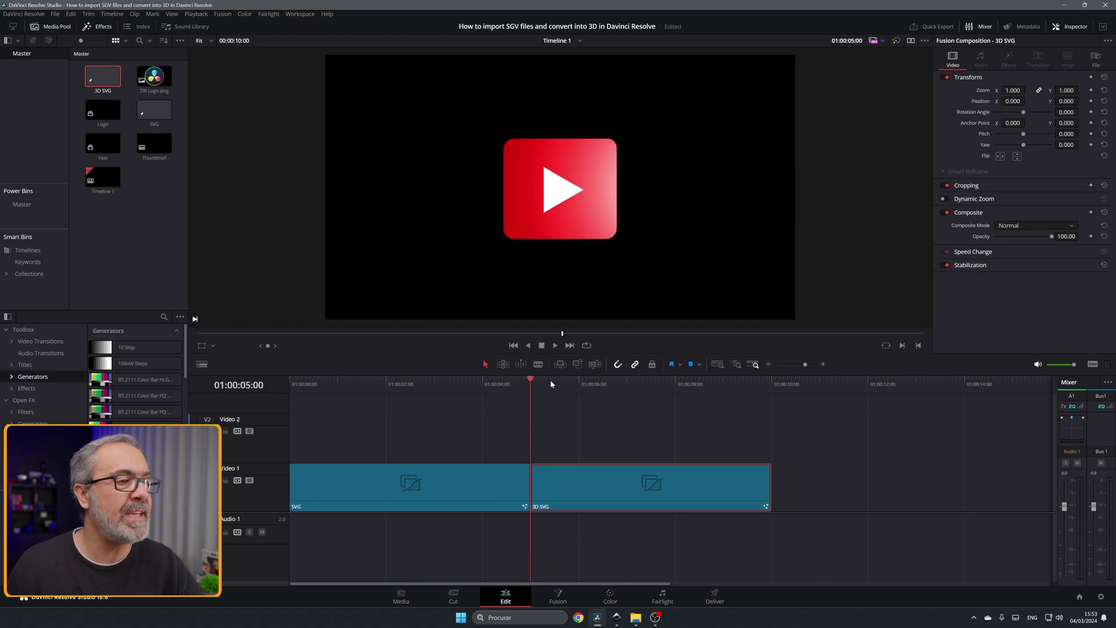
left_click(556, 345)
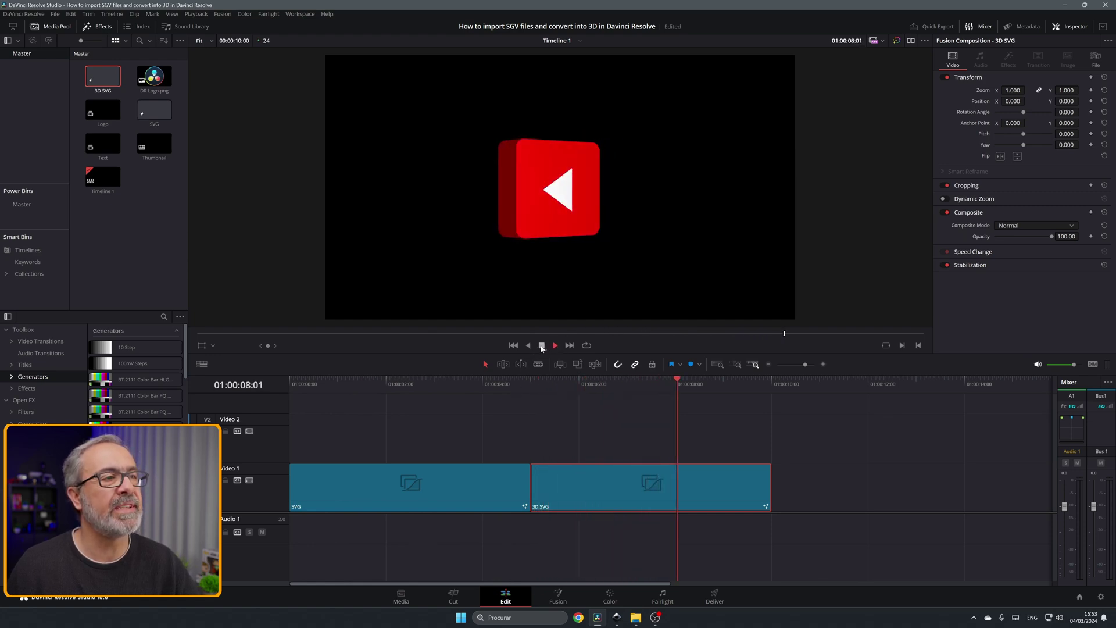
left_click(541, 345)
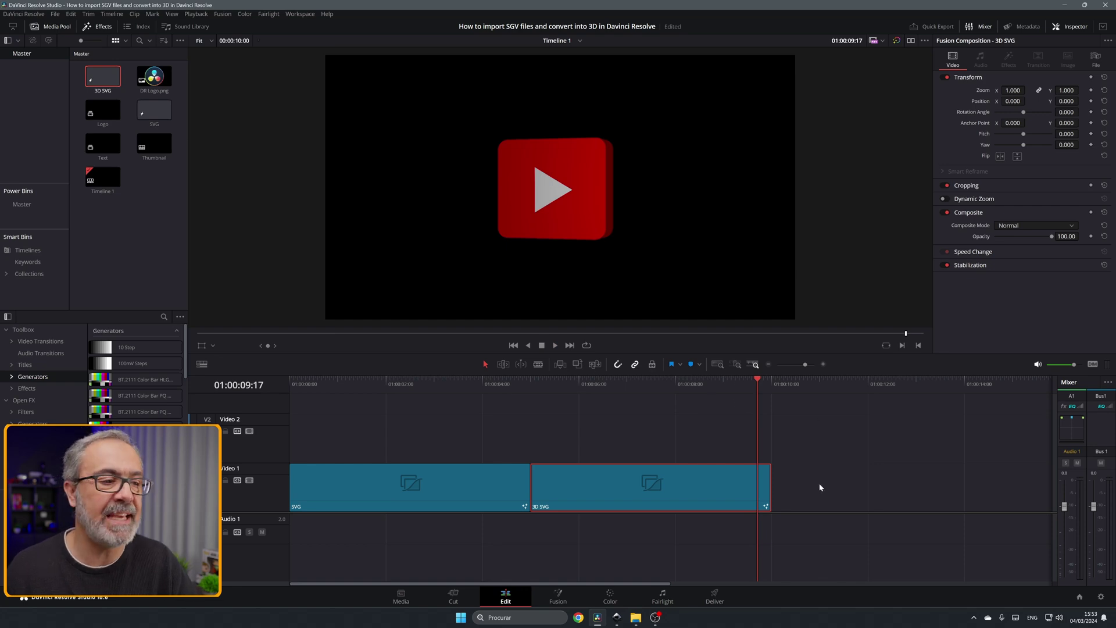
left_click_drag(819, 487, 413, 481)
Step: Delete the timeline clips and create a Media Pool Fusion composition named 'SVG to 3D'
key("Delete")
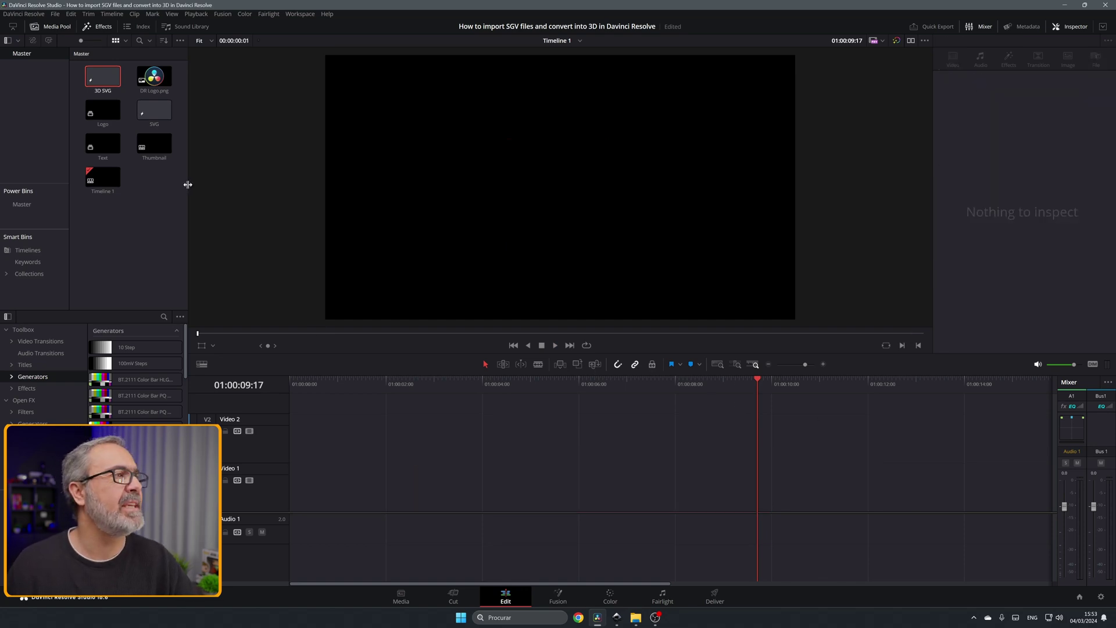
left_click(154, 110)
right_click(153, 187)
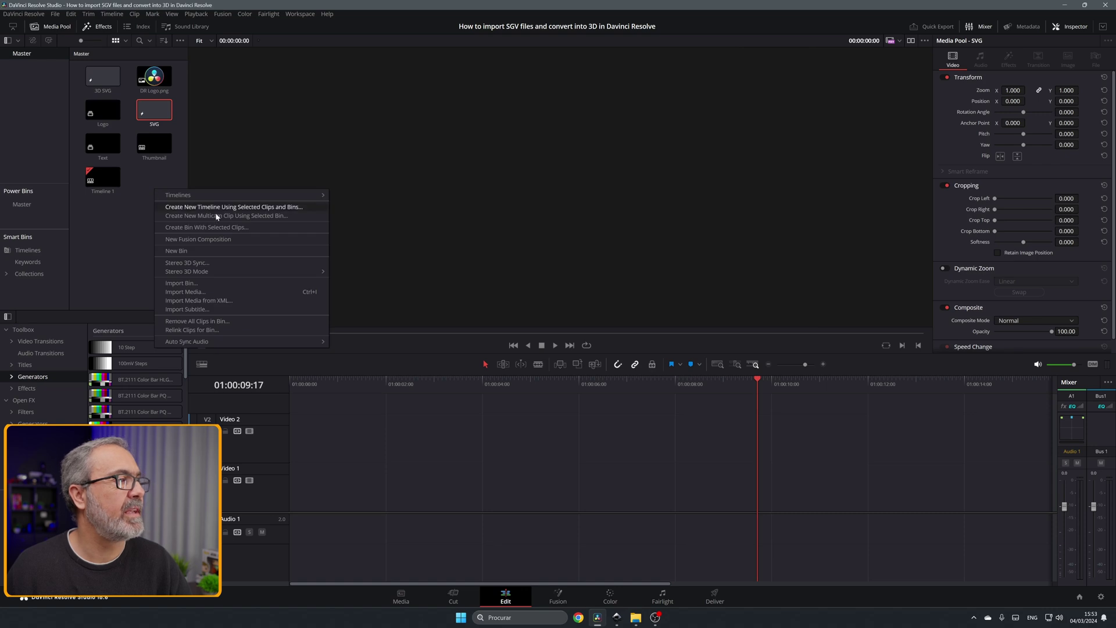
left_click(218, 241)
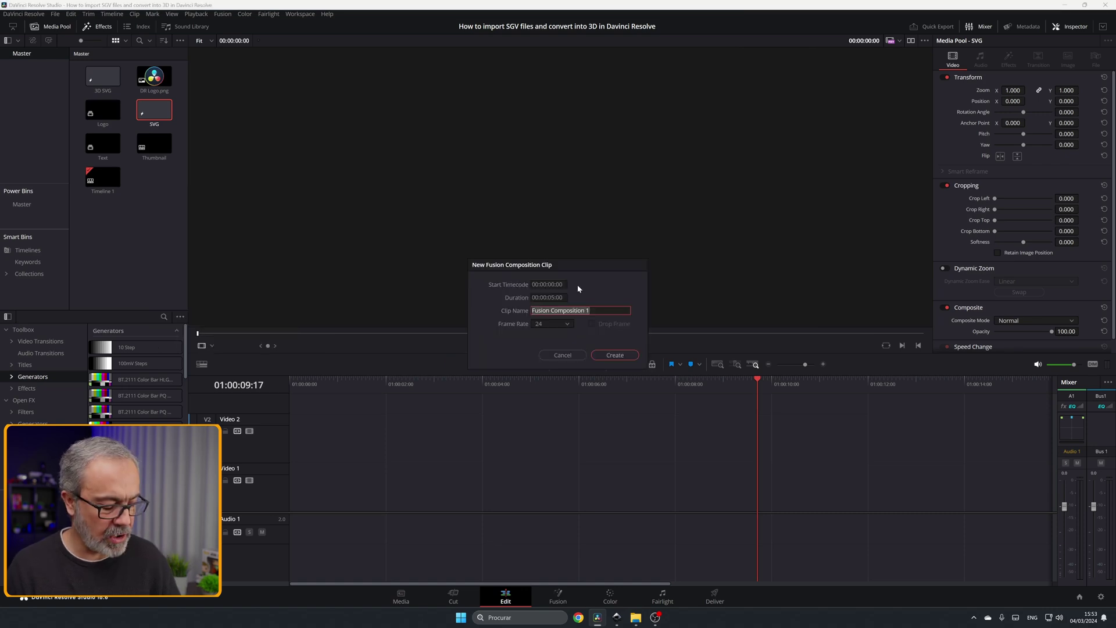
type("SVG")
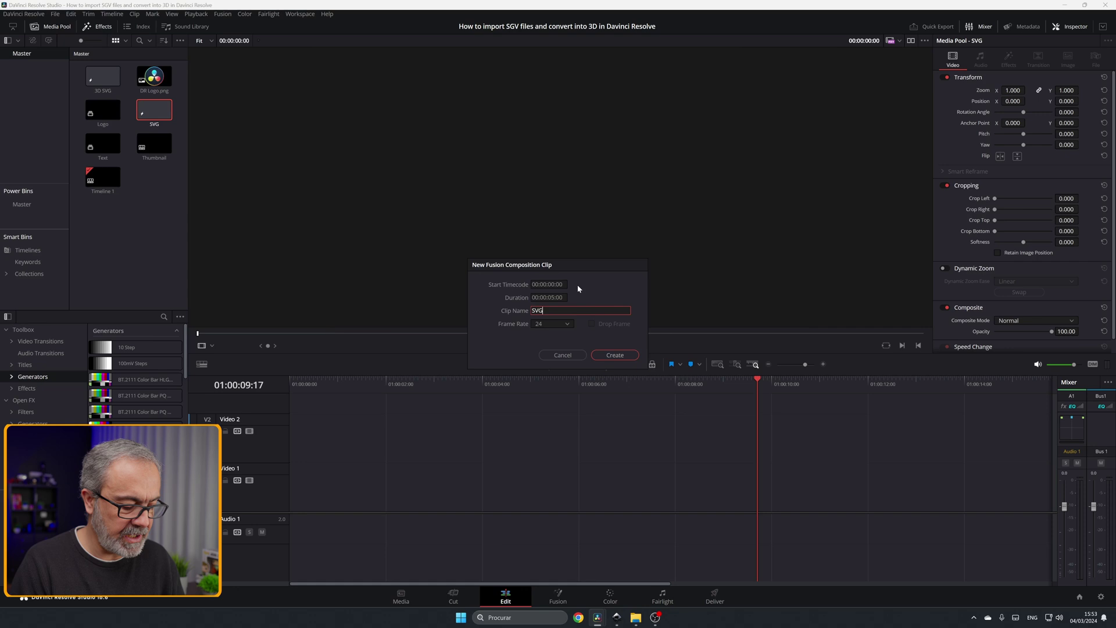
type(" to ")
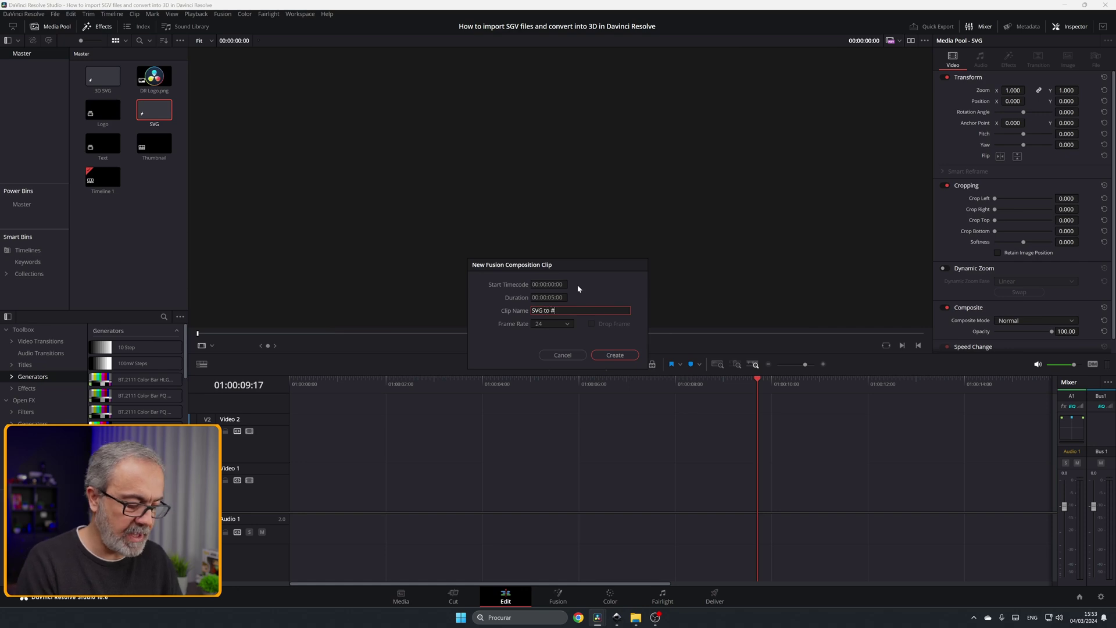
type("#")
key("BackSpace")
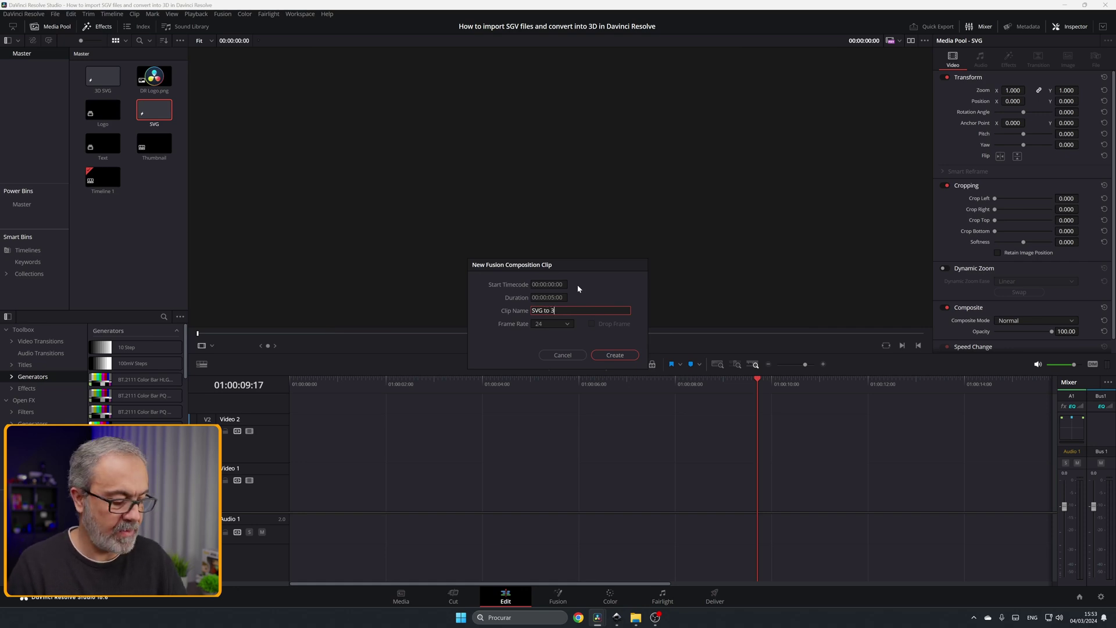
type("3D")
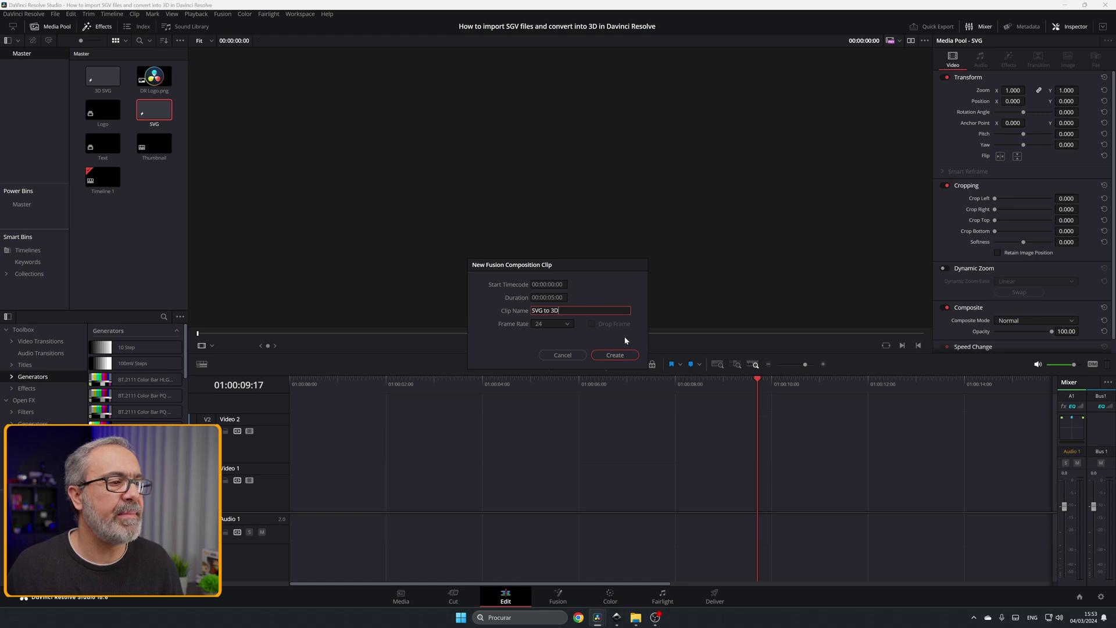
left_click(623, 356)
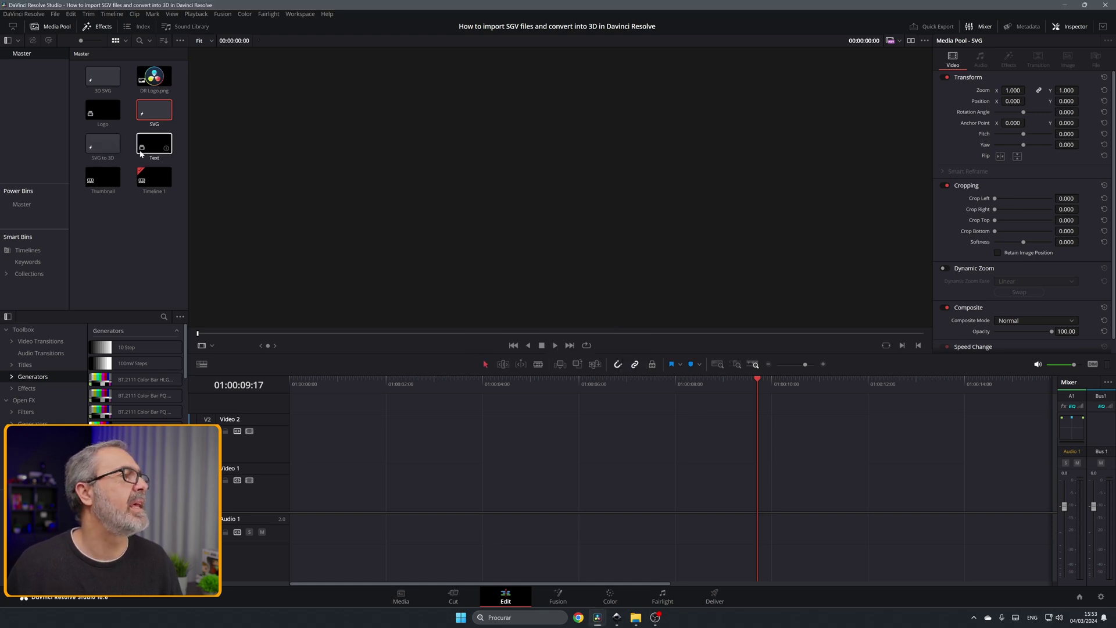
left_click(110, 141)
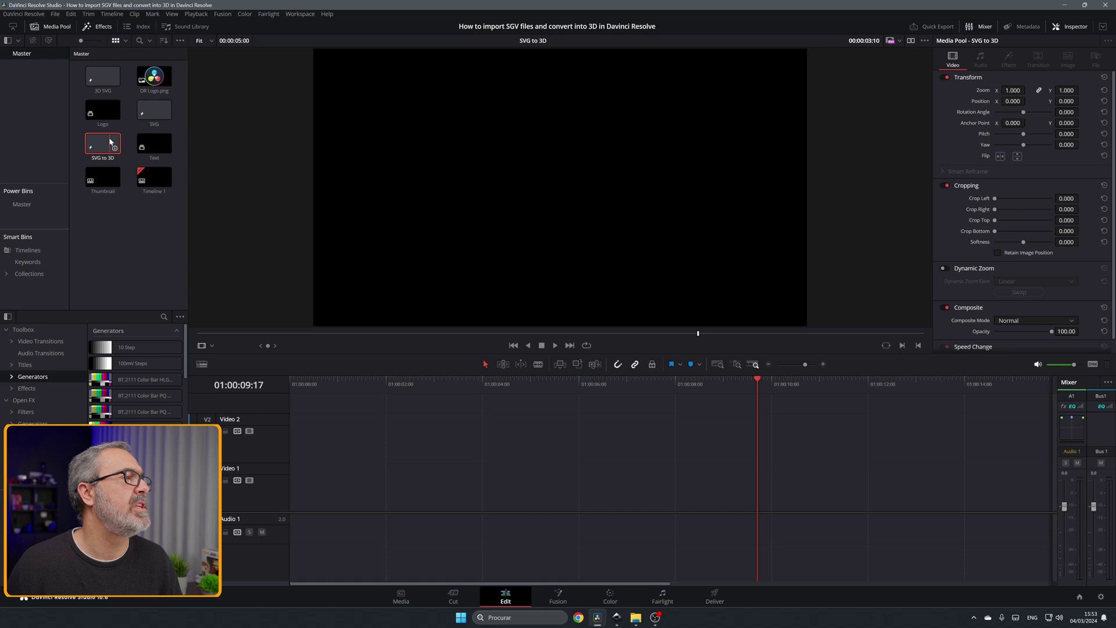
Step: Open SVG to 3D in Fusion and add a Background node with Alpha set to 0
double_click(110, 141)
left_click_drag(640, 482, 720, 515)
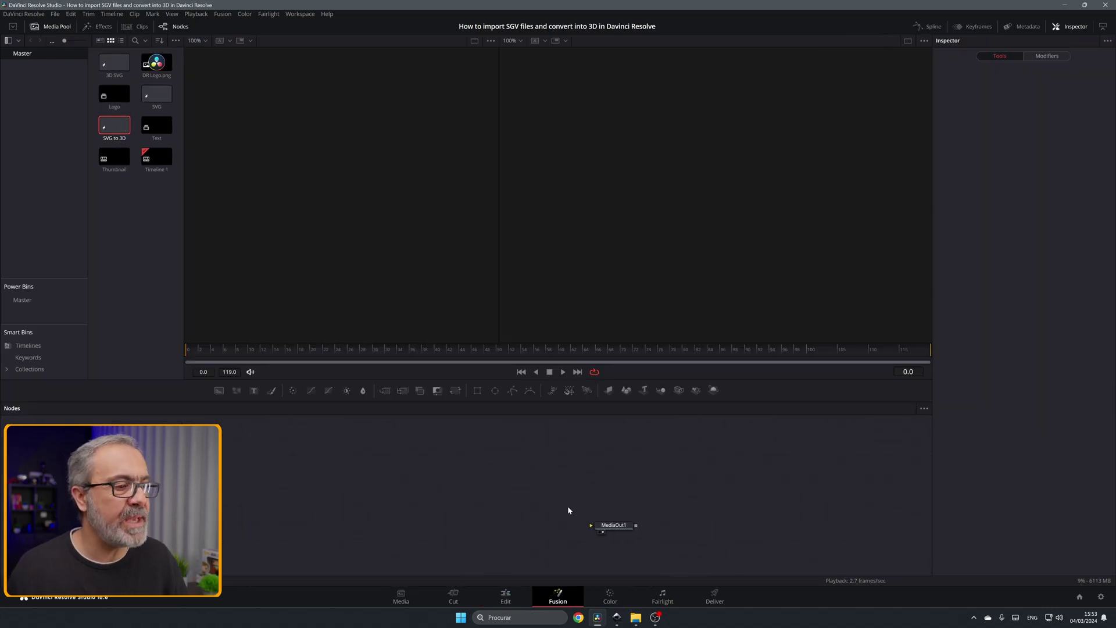
left_click_drag(228, 390, 607, 526)
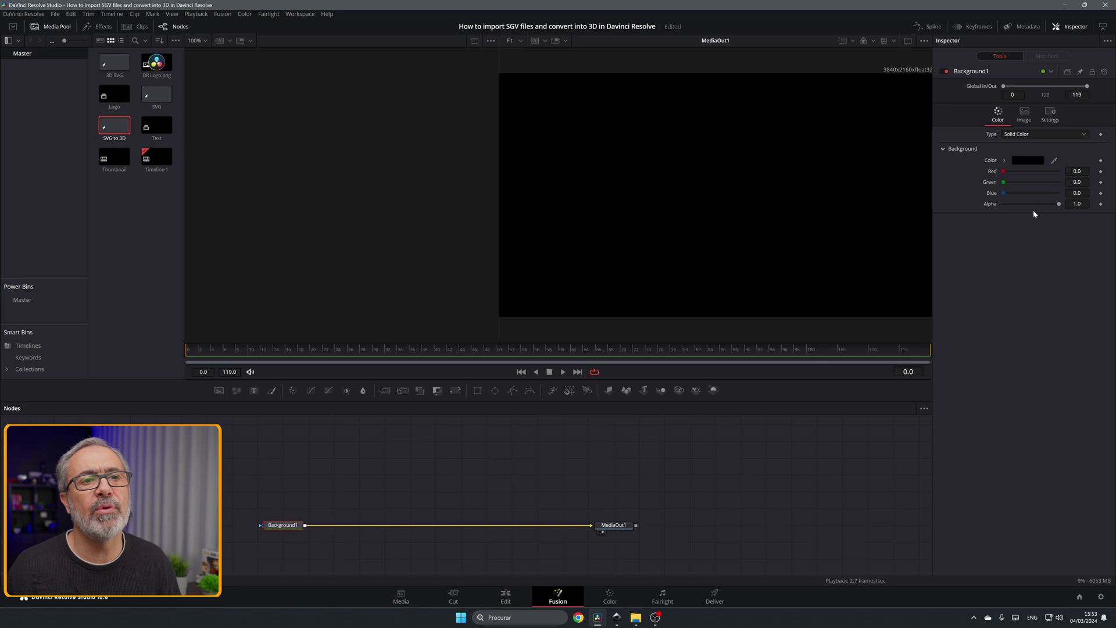
left_click_drag(1056, 204, 1004, 208)
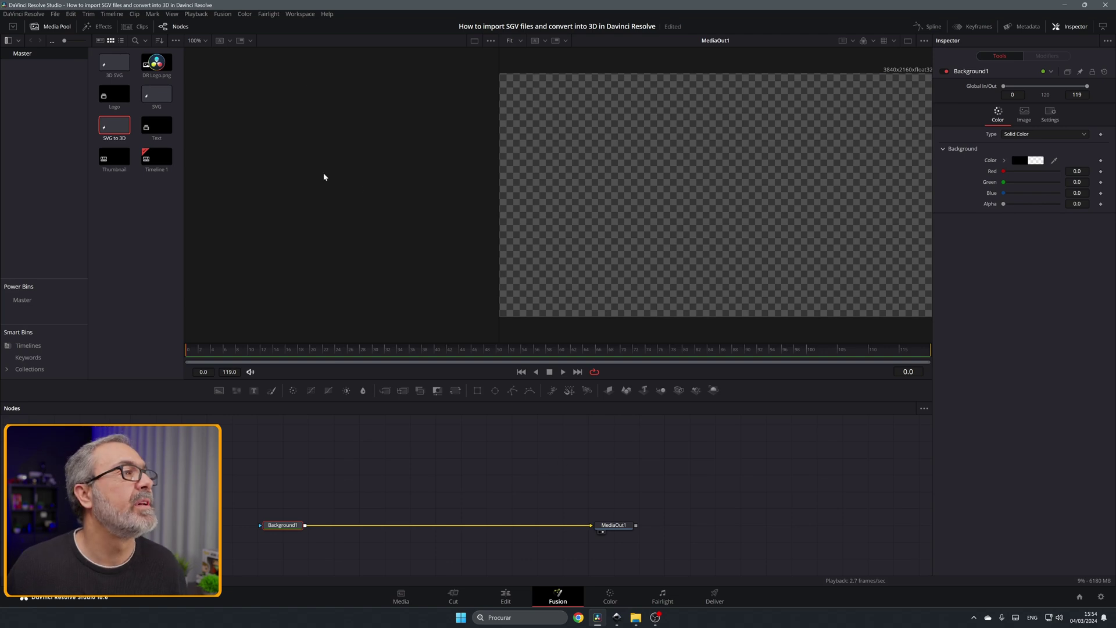
Step: Import Logo 2.svg through Fusion > Import > SVG, reaching the 226.772 image size prompt
left_click(223, 15)
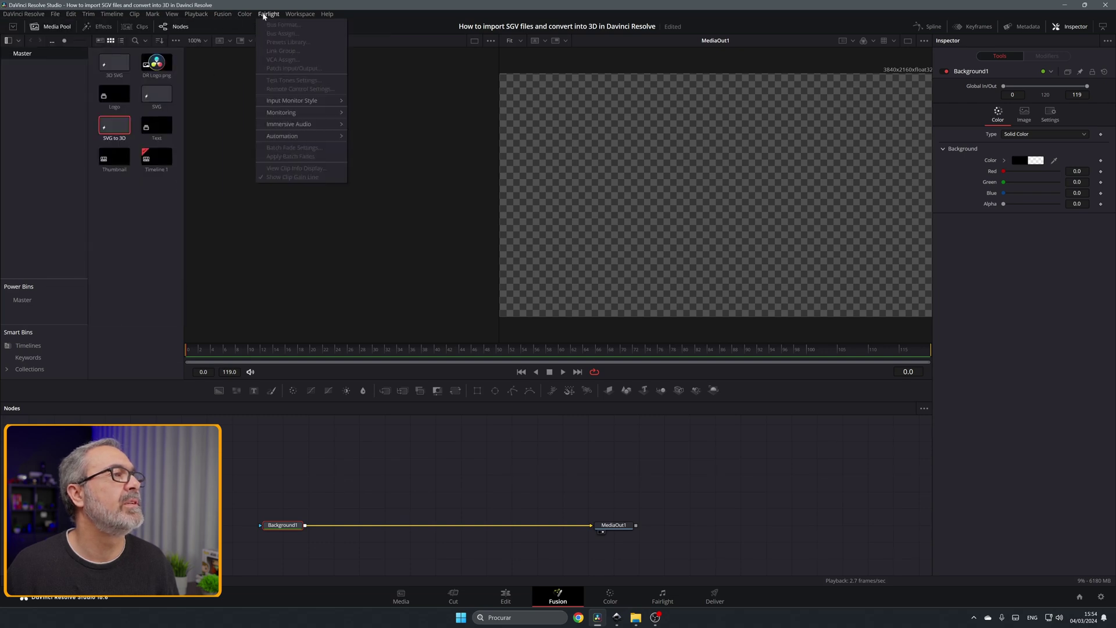
left_click(248, 16)
left_click(223, 14)
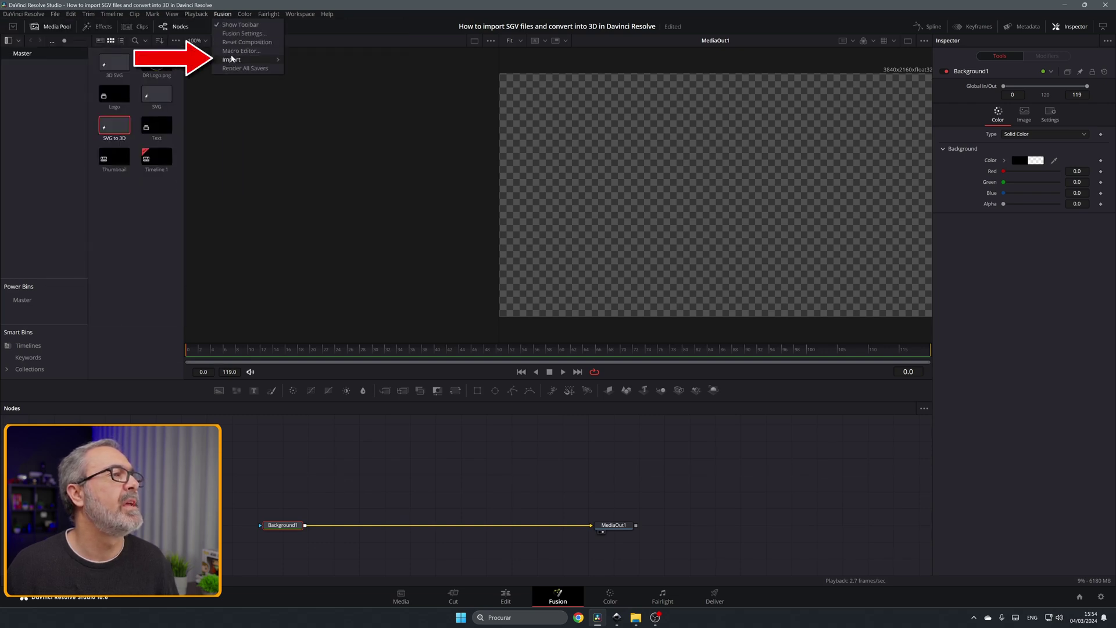
mouse_move(236, 61)
left_click(314, 93)
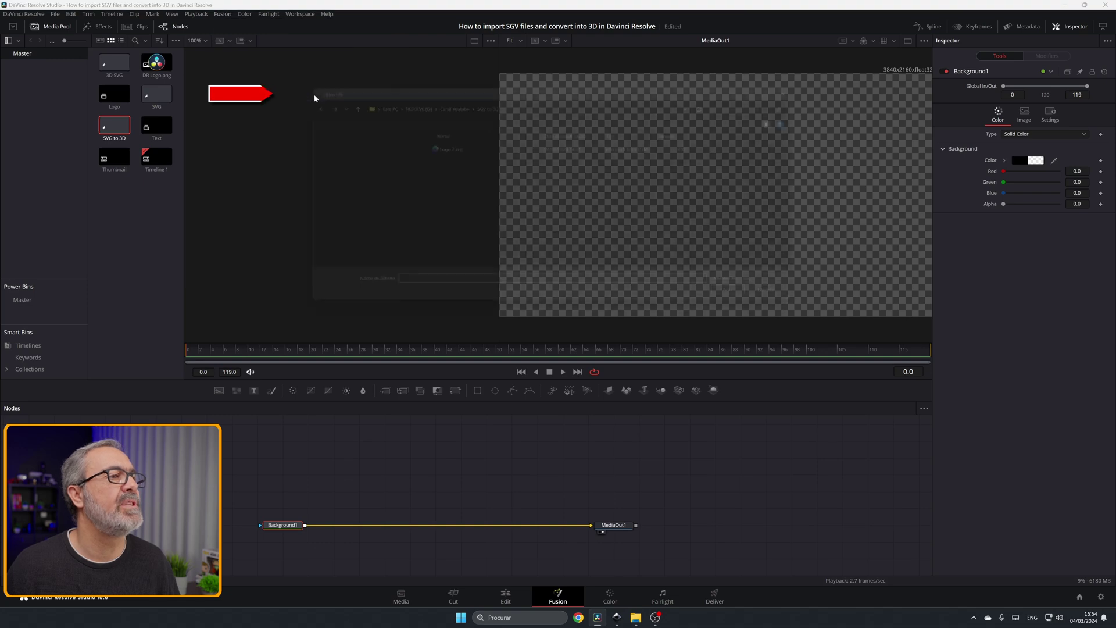
left_click(440, 147)
left_click(756, 304)
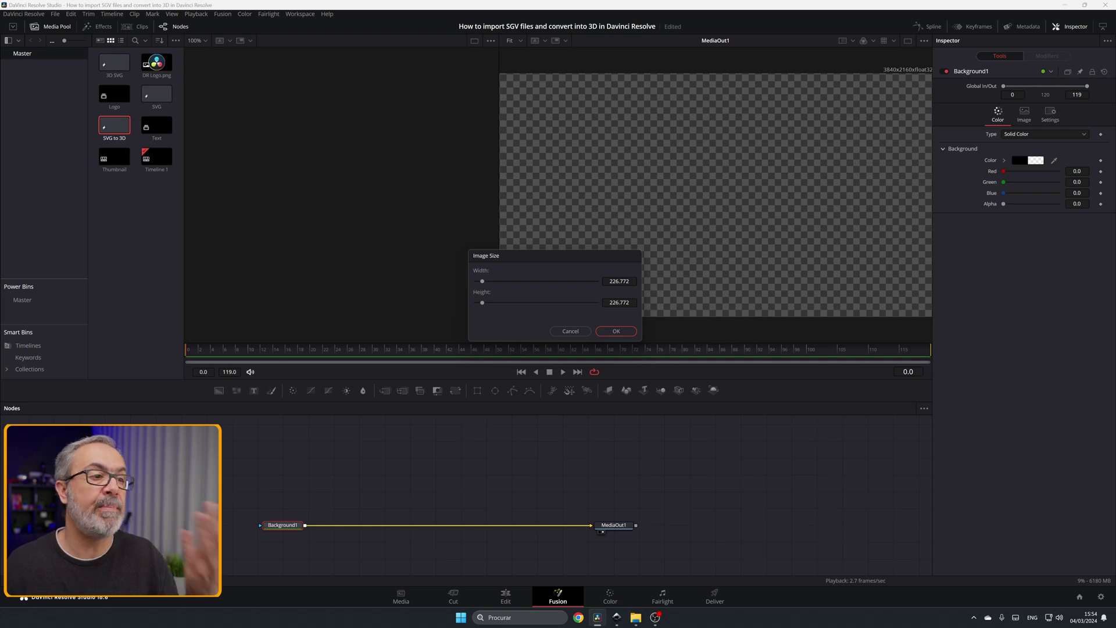
Step: Set the SVG import width to 1000 and confirm
left_click(620, 281)
key("ctrl+a")
type("10")
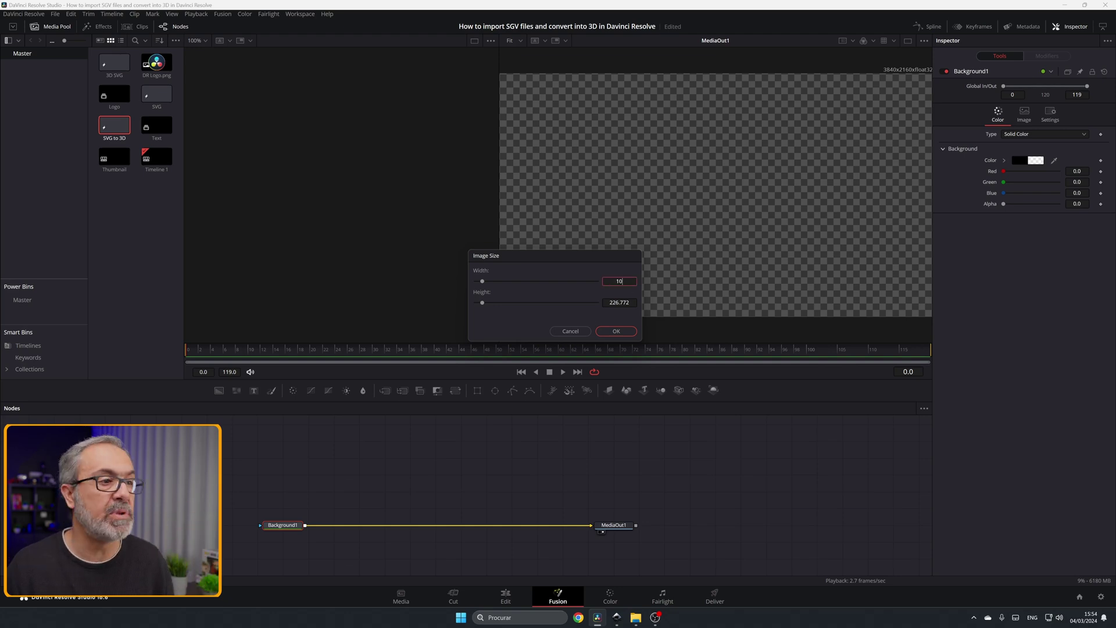
type("00")
left_click(633, 333)
Step: Move the Logo2 node above the background-to-output link and inspect its internal nodes
left_click_drag(442, 511, 443, 460)
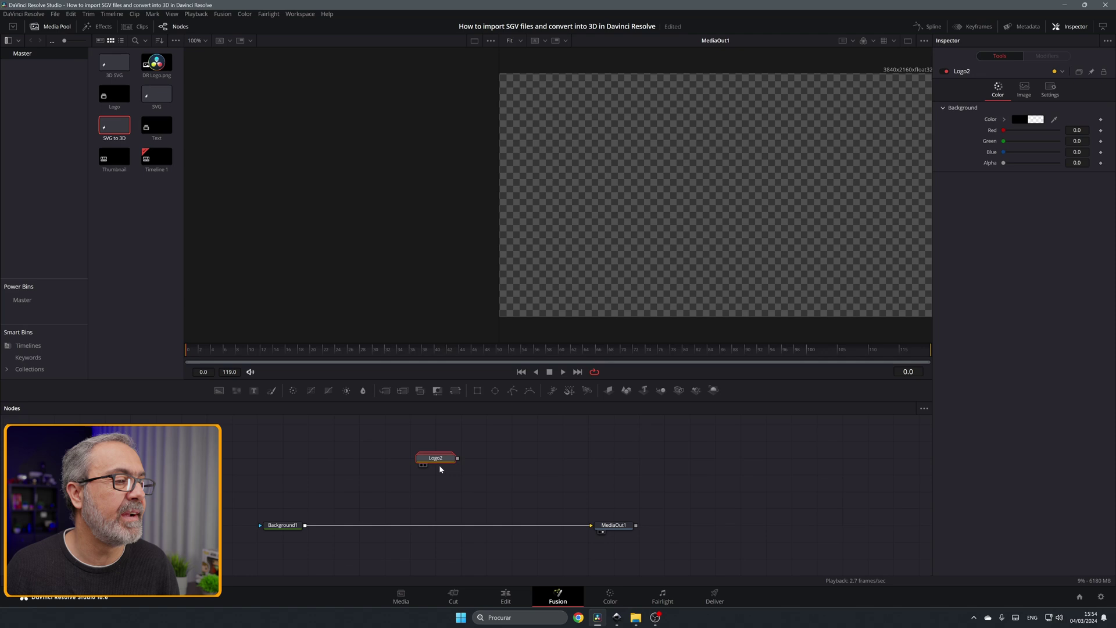
double_click(440, 460)
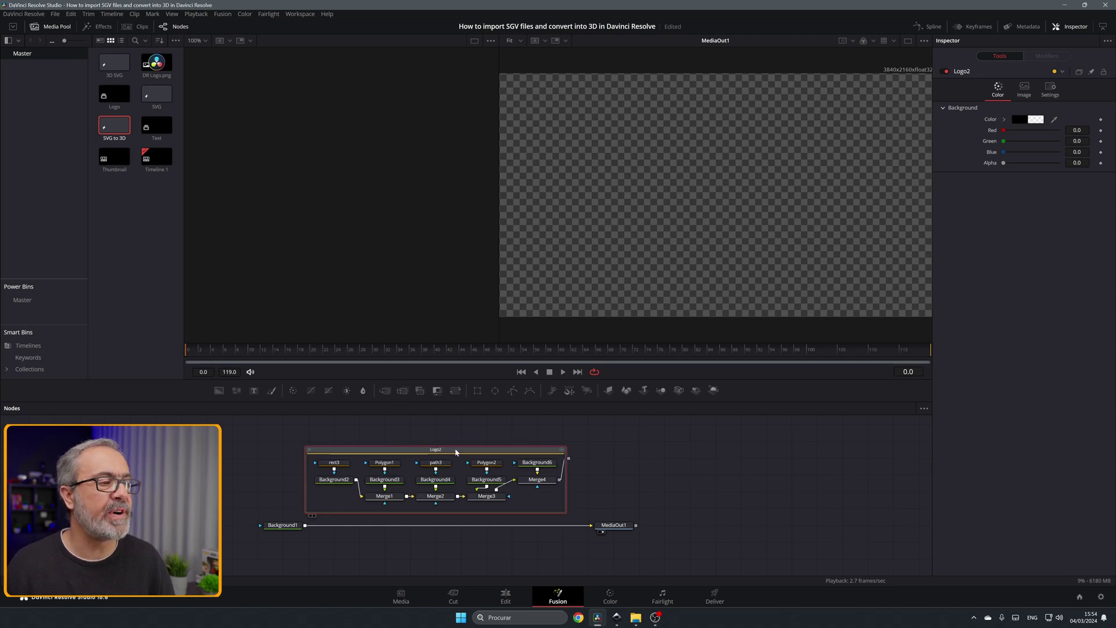
left_click(309, 451)
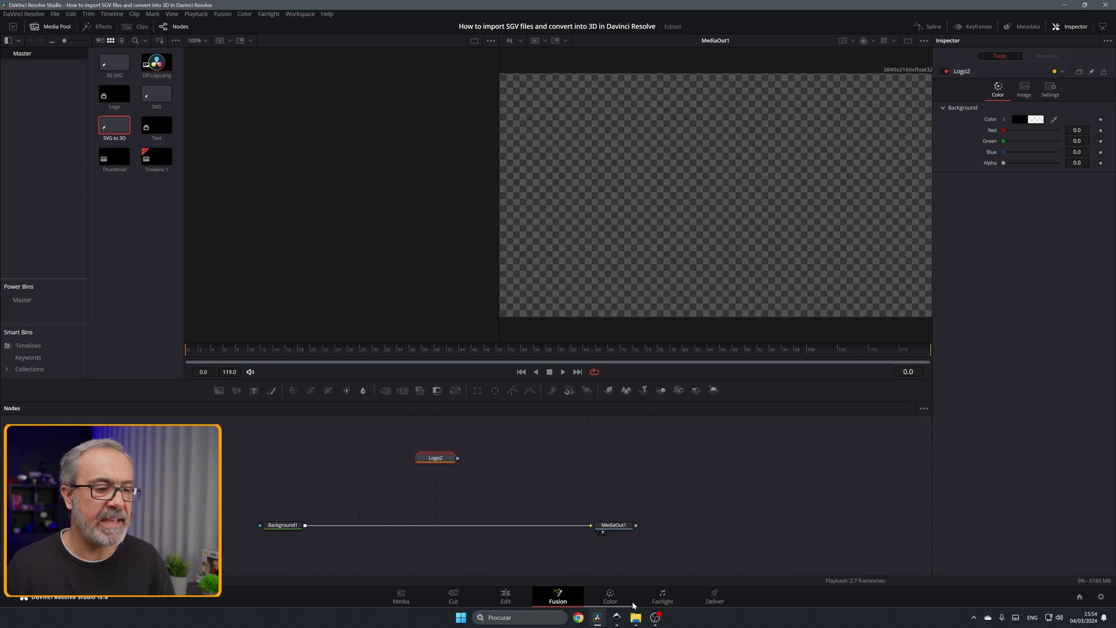
left_click(617, 617)
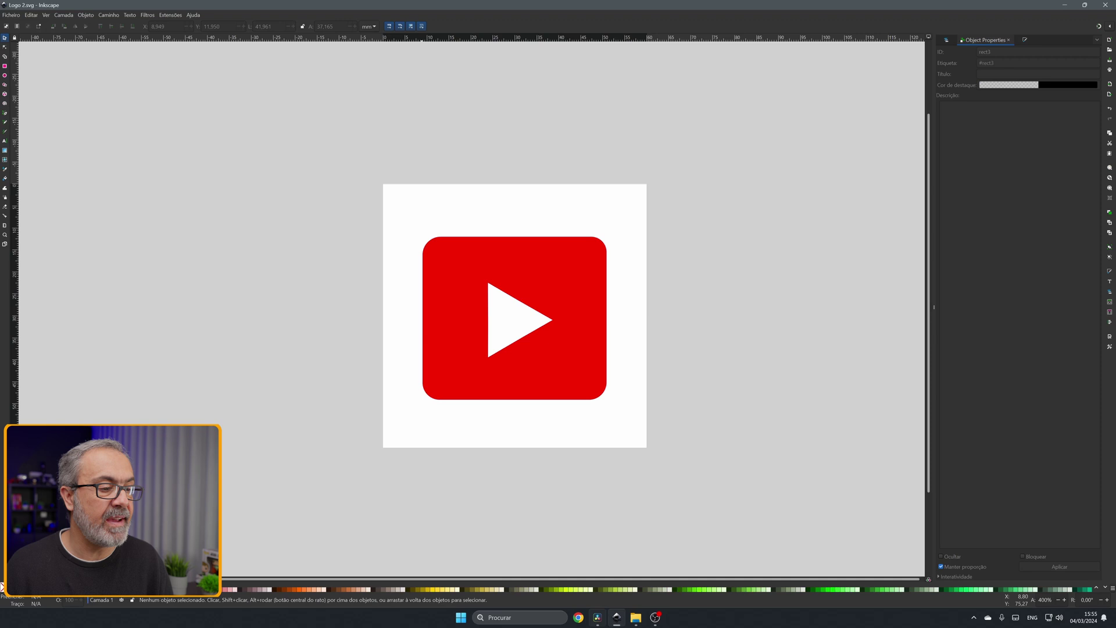
Step: Return from Inkscape to the Fusion composition in DaVinci Resolve
left_click(597, 617)
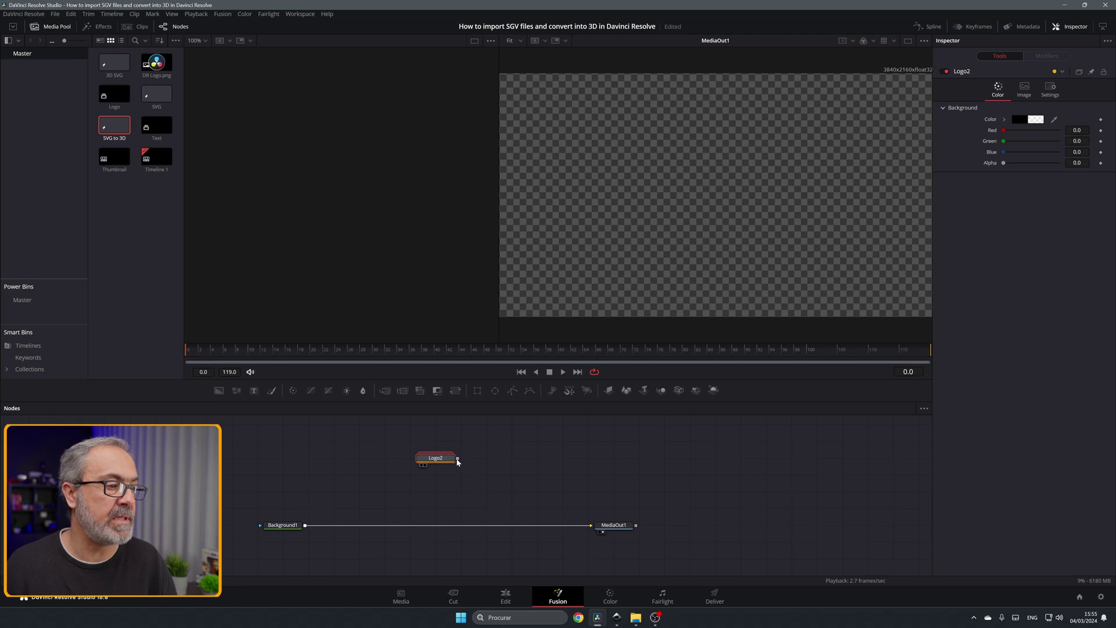
Step: Merge Logo2 over Background1, then place the SVG to 3D clip on Video 1
left_click_drag(427, 508, 305, 525)
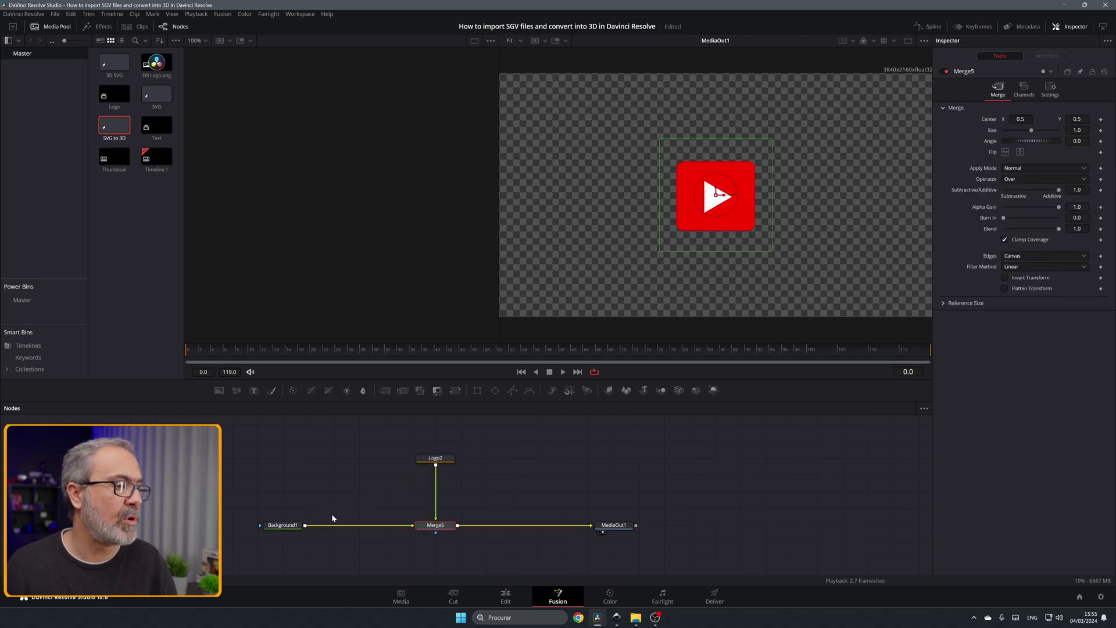
left_click(506, 596)
left_click_drag(103, 143, 302, 490)
left_click_drag(328, 385, 450, 387)
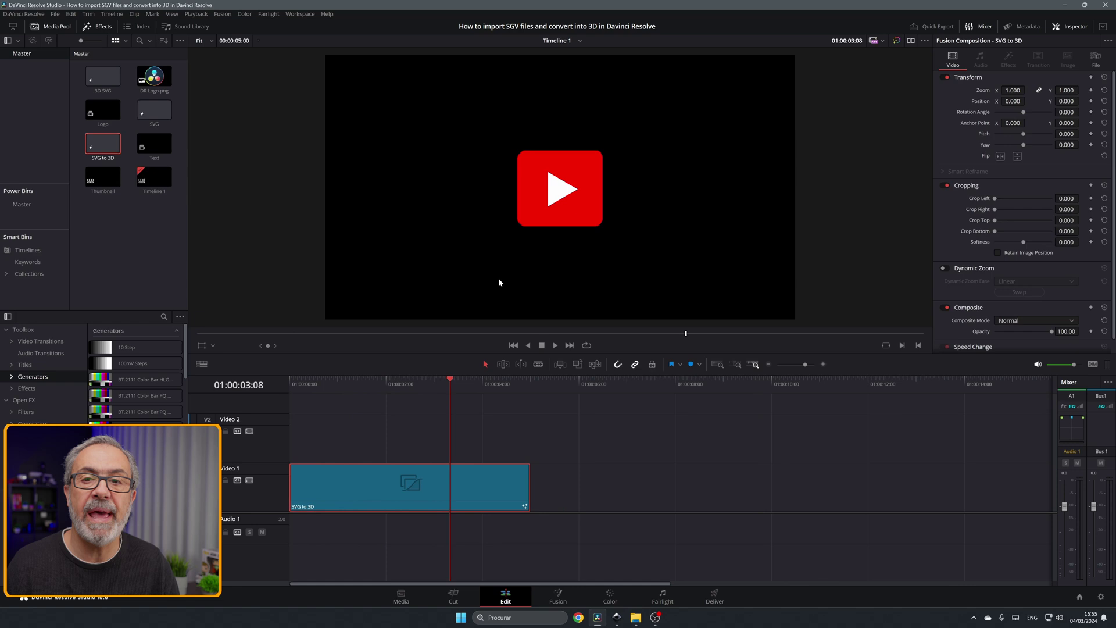
left_click(116, 142)
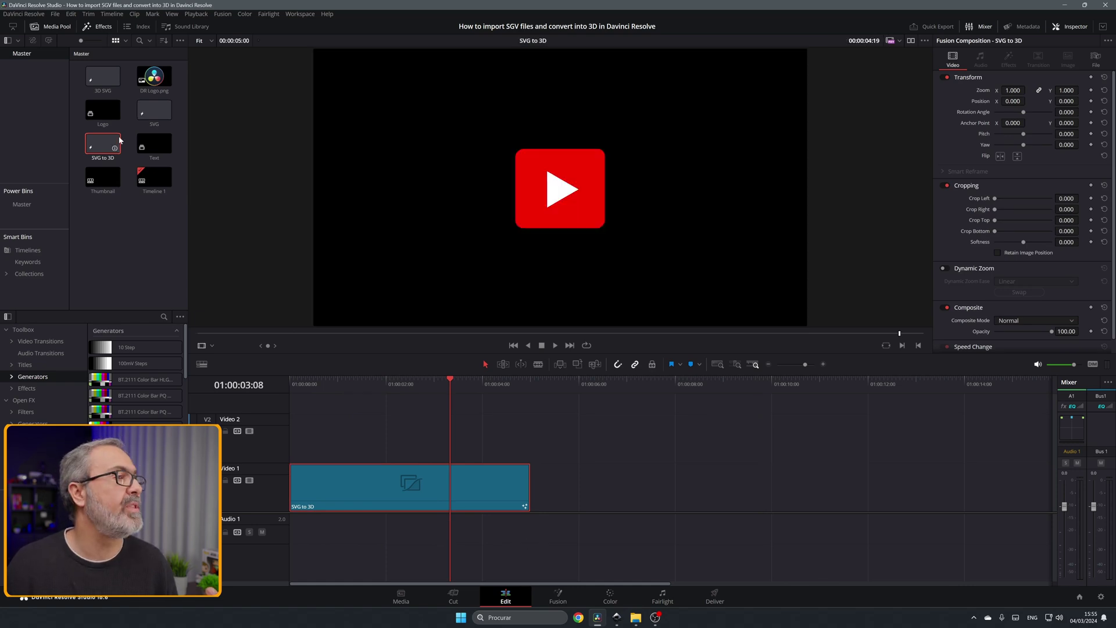
Step: Reopen SVG to 3D, delete Merge5, shift Logo2 left, and add a Renderer3D node
double_click(102, 146)
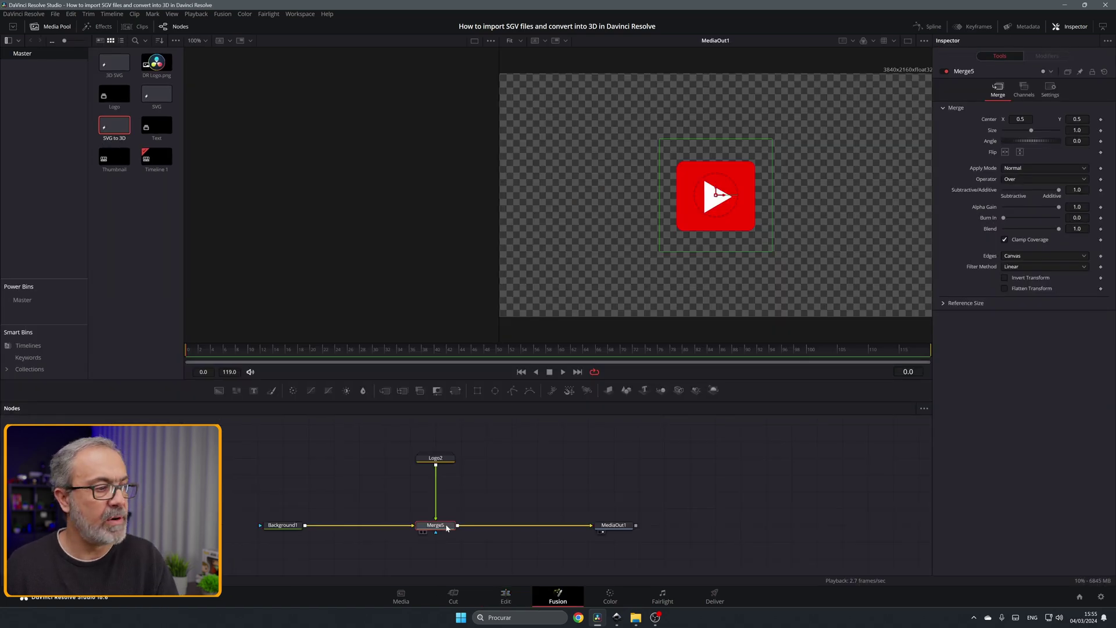
key("Delete")
left_click_drag(436, 458, 284, 458)
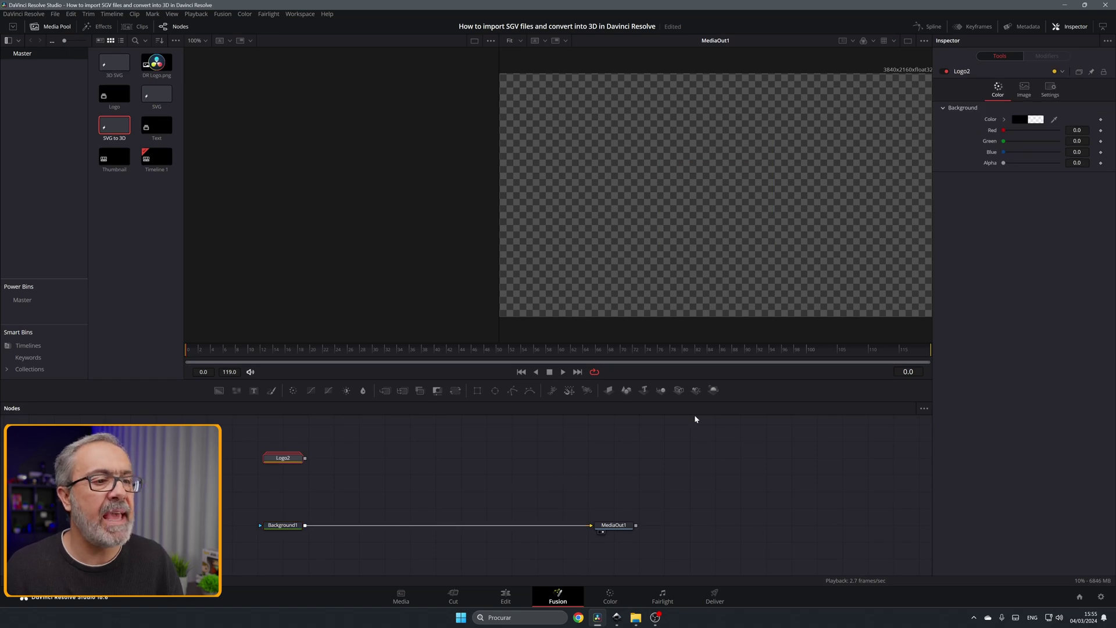
left_click_drag(715, 390, 560, 458)
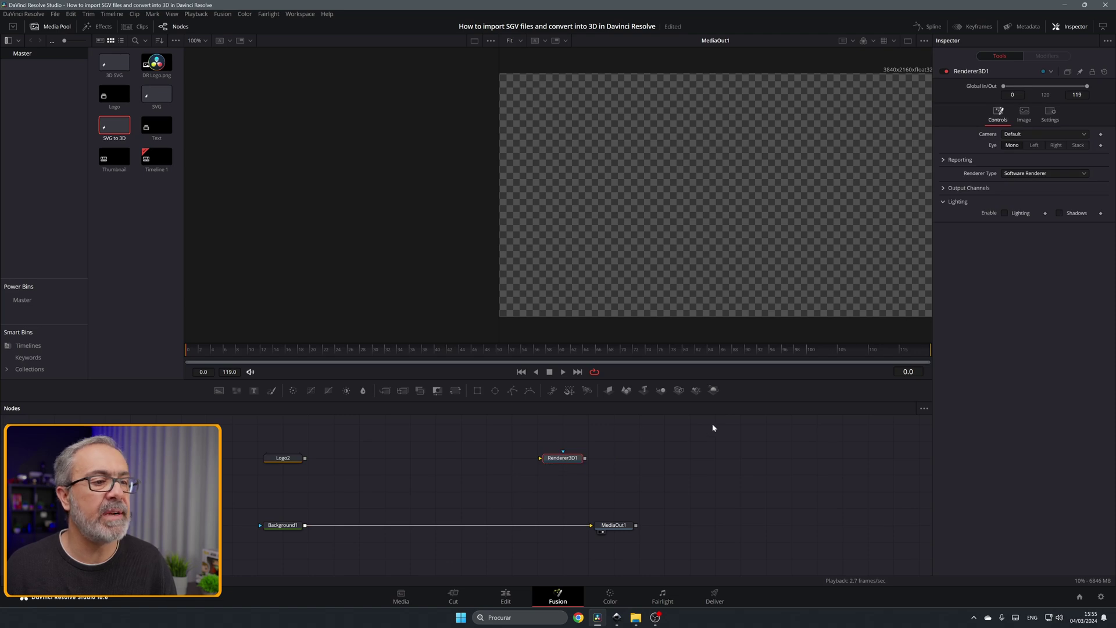
Step: Feed a new Merge3D into Renderer3D1 and set the renderer to Hardware Renderer
left_click_drag(664, 392, 562, 459)
left_click(562, 458)
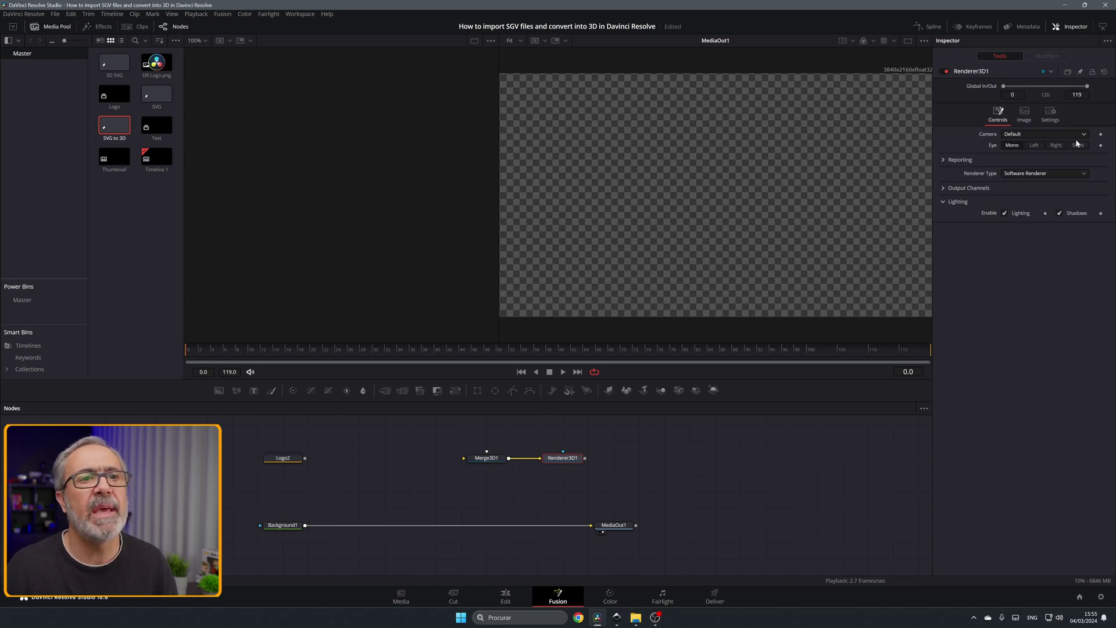
left_click(1048, 172)
left_click(1044, 182)
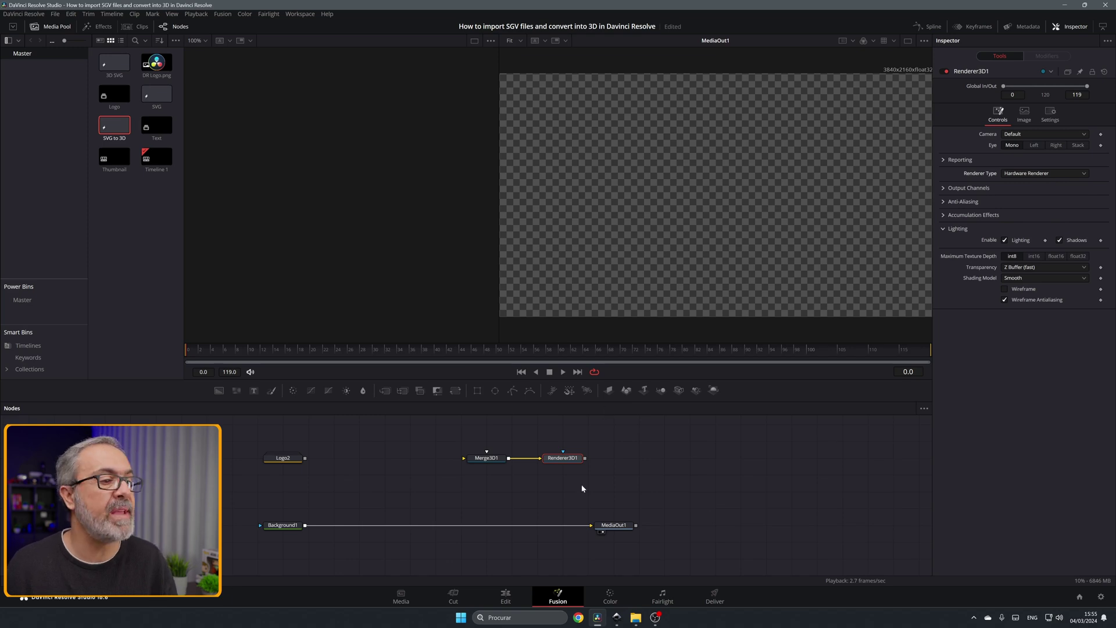
Step: Composite Renderer3D over Background1, wire Logo2 through an ImagePlane3D into Merge3D1, and add a Camera3D
left_click_drag(586, 458, 305, 525)
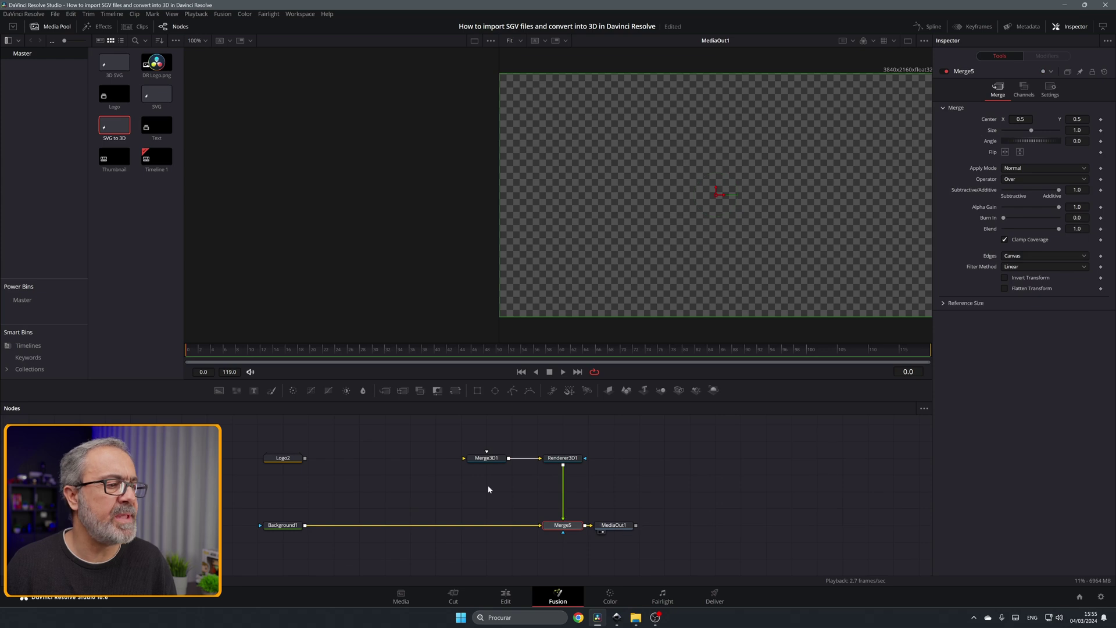
left_click_drag(486, 458, 512, 457)
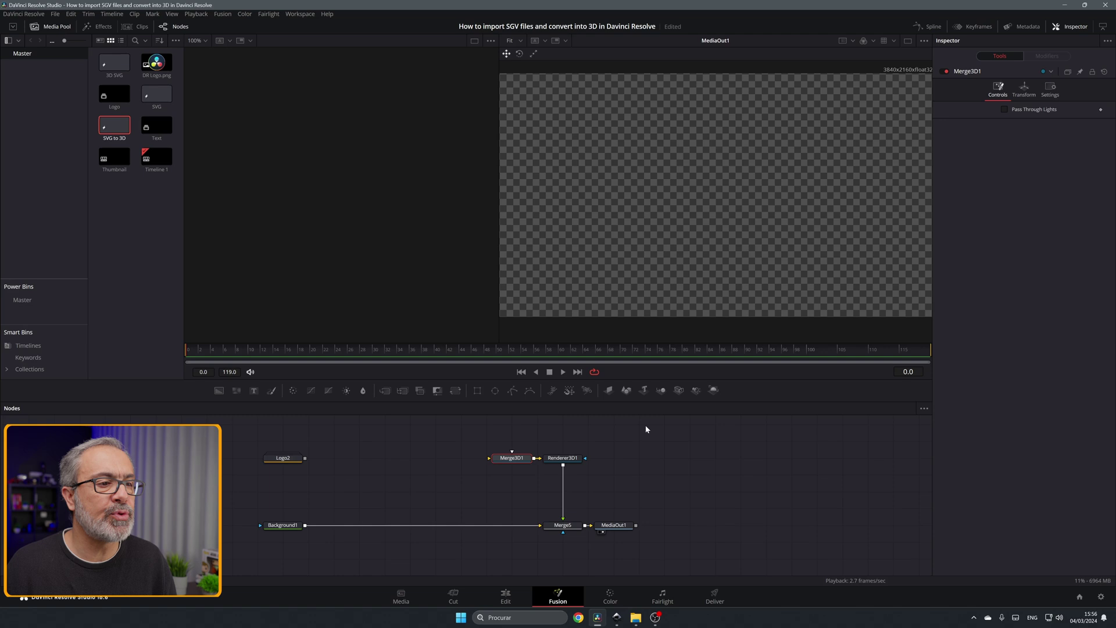
left_click_drag(612, 390, 327, 461)
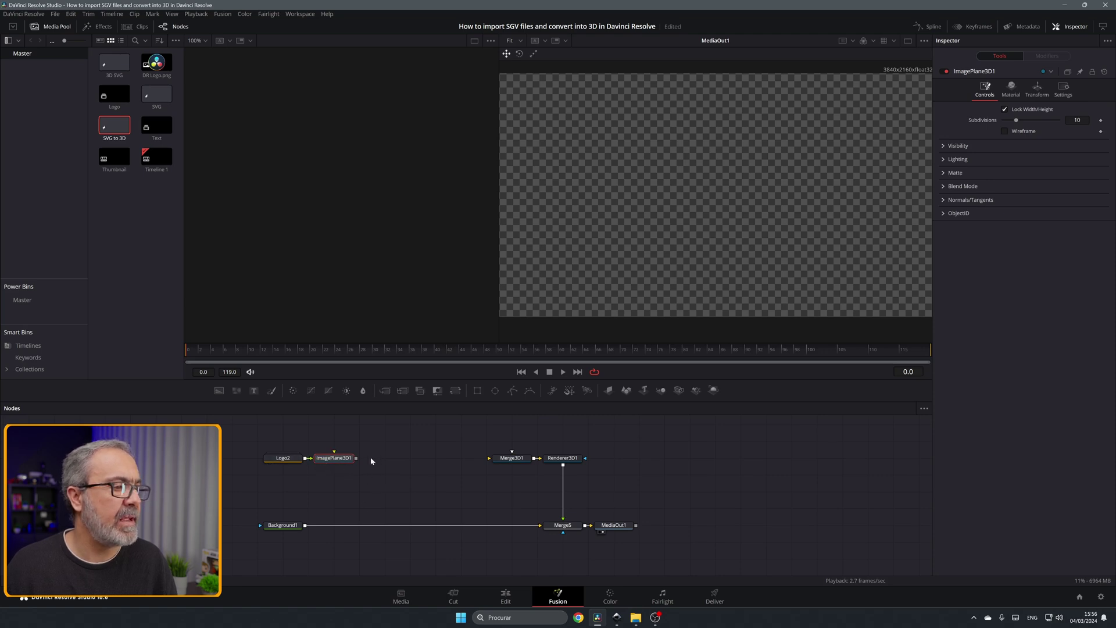
left_click_drag(358, 461, 510, 462)
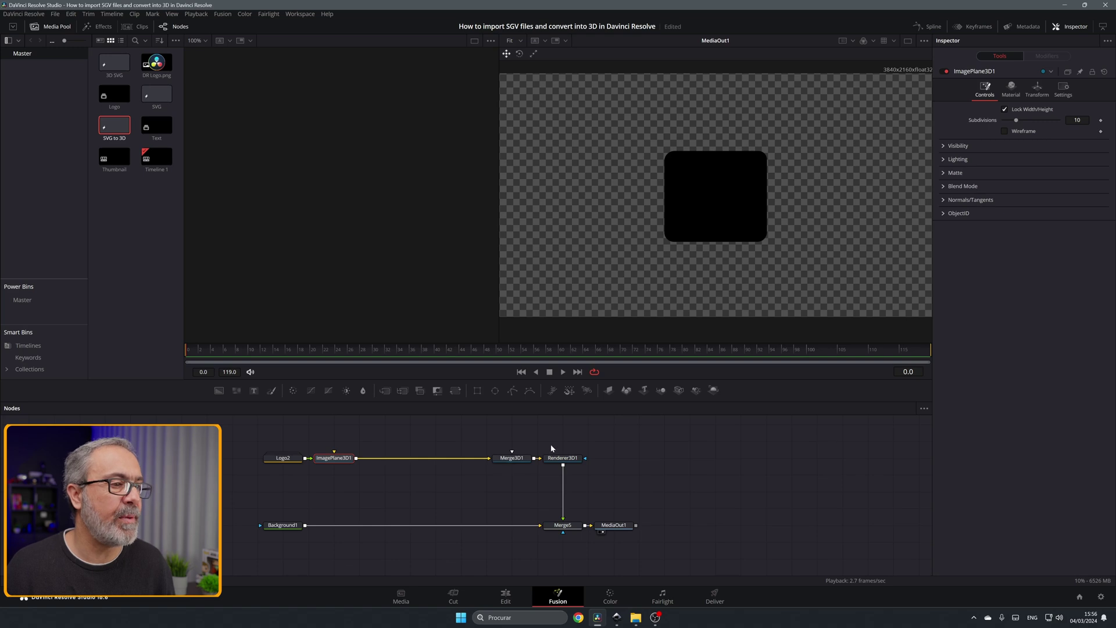
left_click_drag(661, 390, 537, 497)
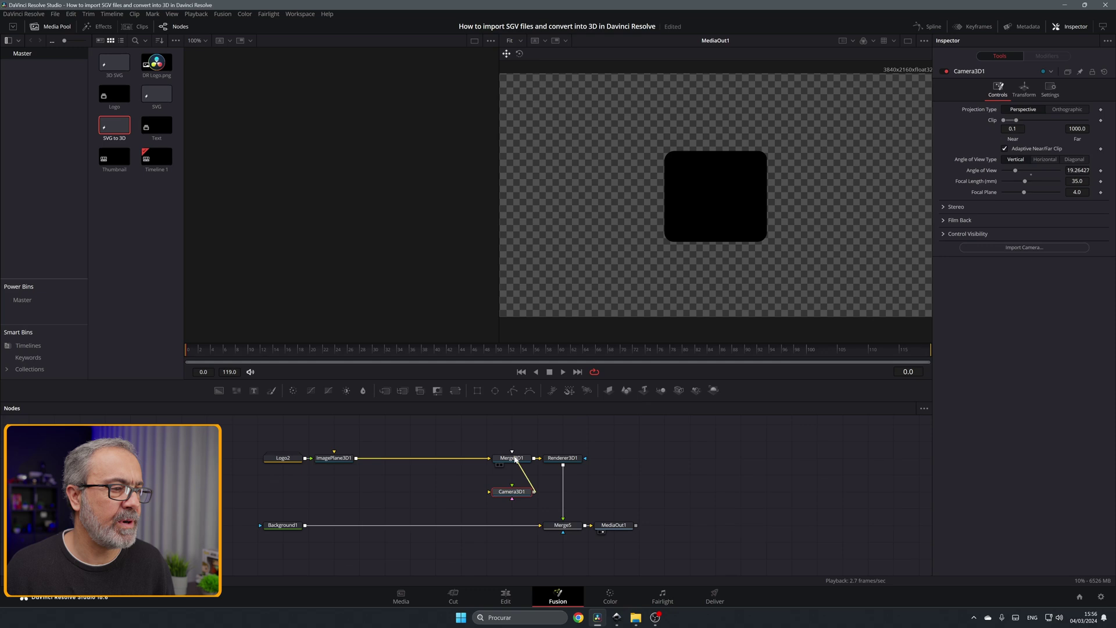
Step: Connect Camera3D1 to Merge3D1, view the 3D scene, and set the camera's Z to 4
left_click_drag(515, 459, 513, 459)
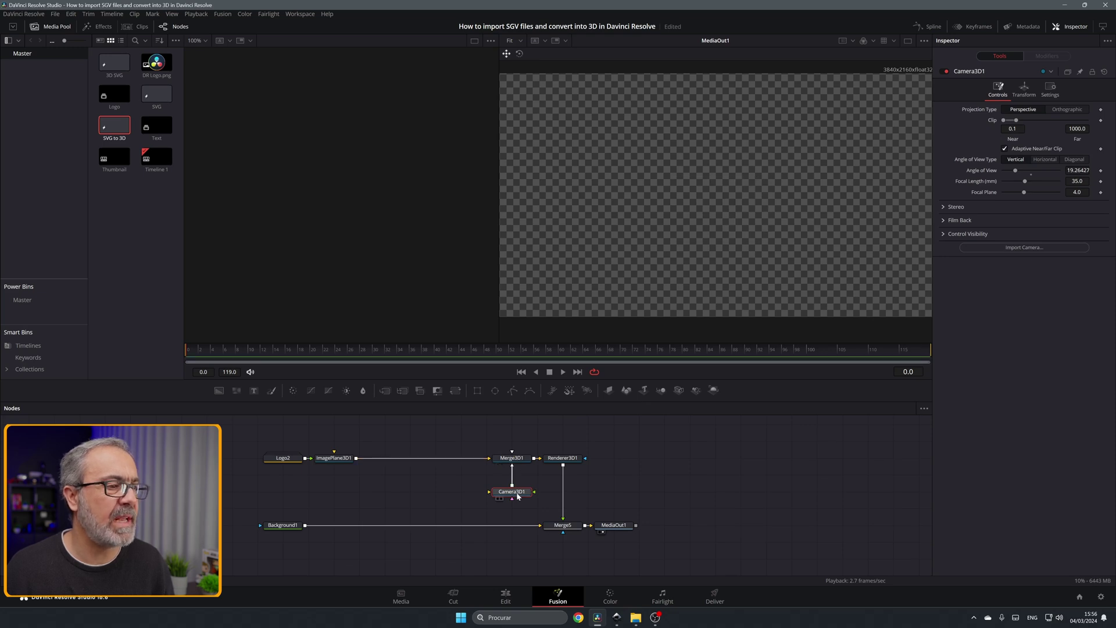
left_click(516, 458)
key("1")
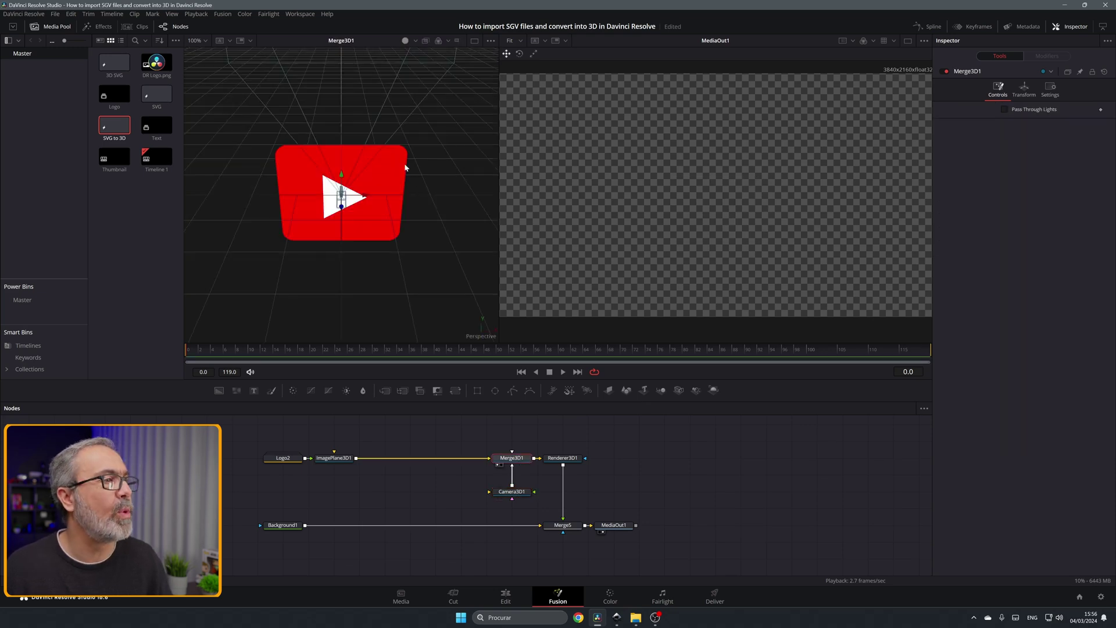
left_click(506, 492)
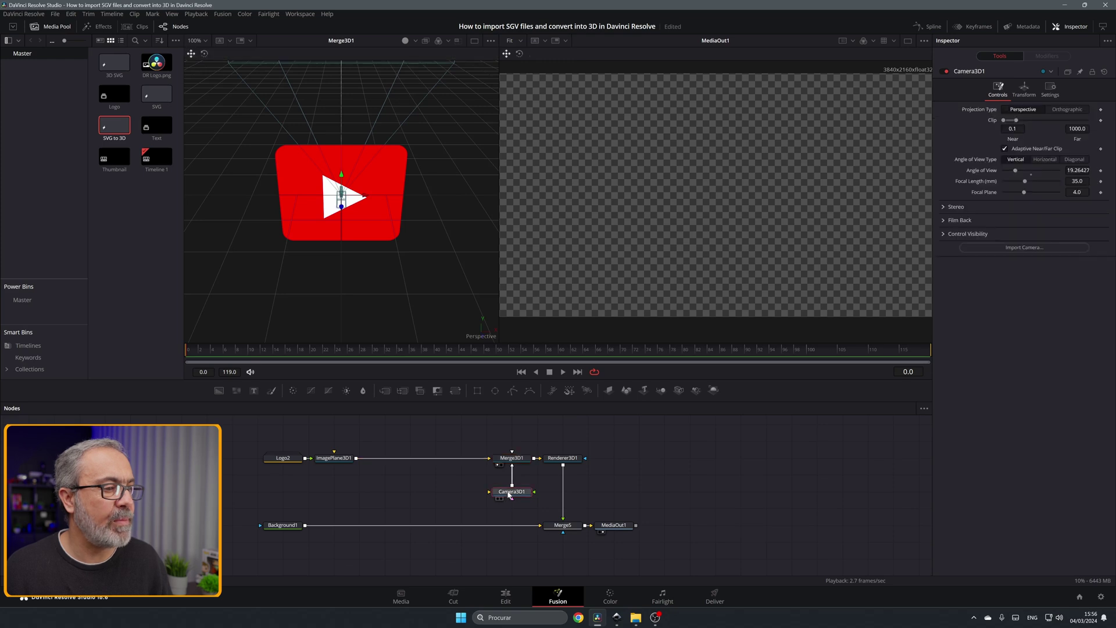
left_click(1024, 90)
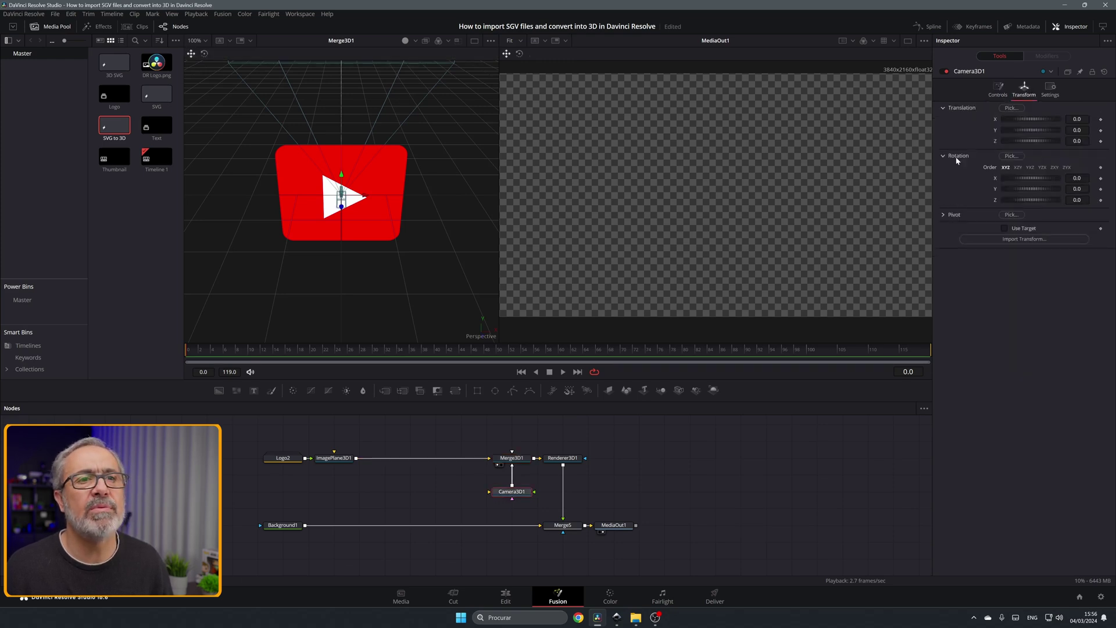
left_click(1077, 140)
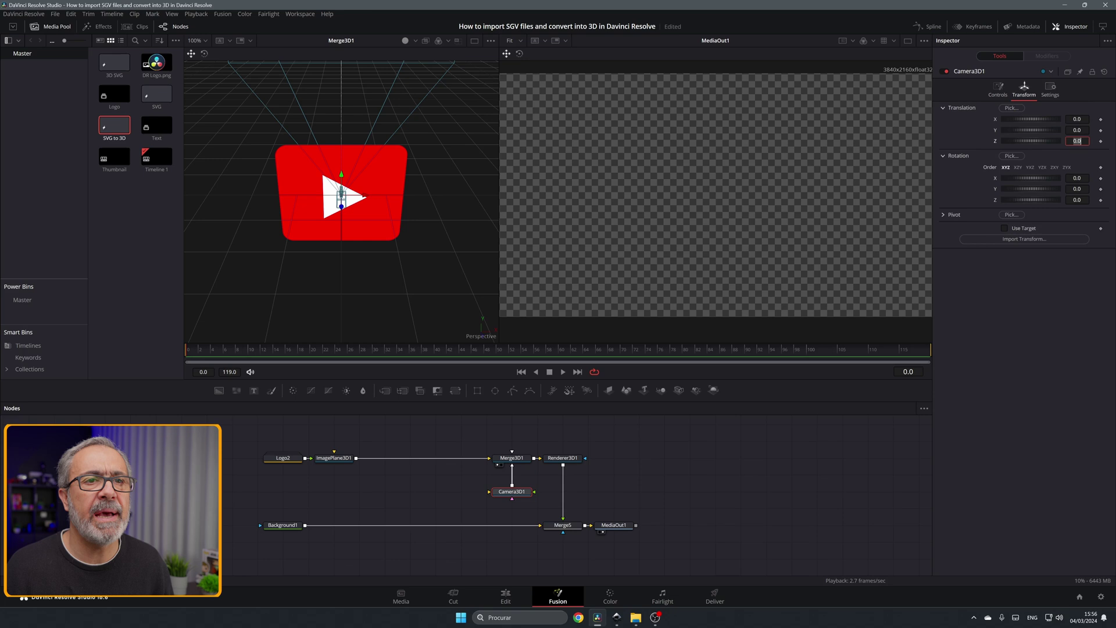
type("4")
key("Tab")
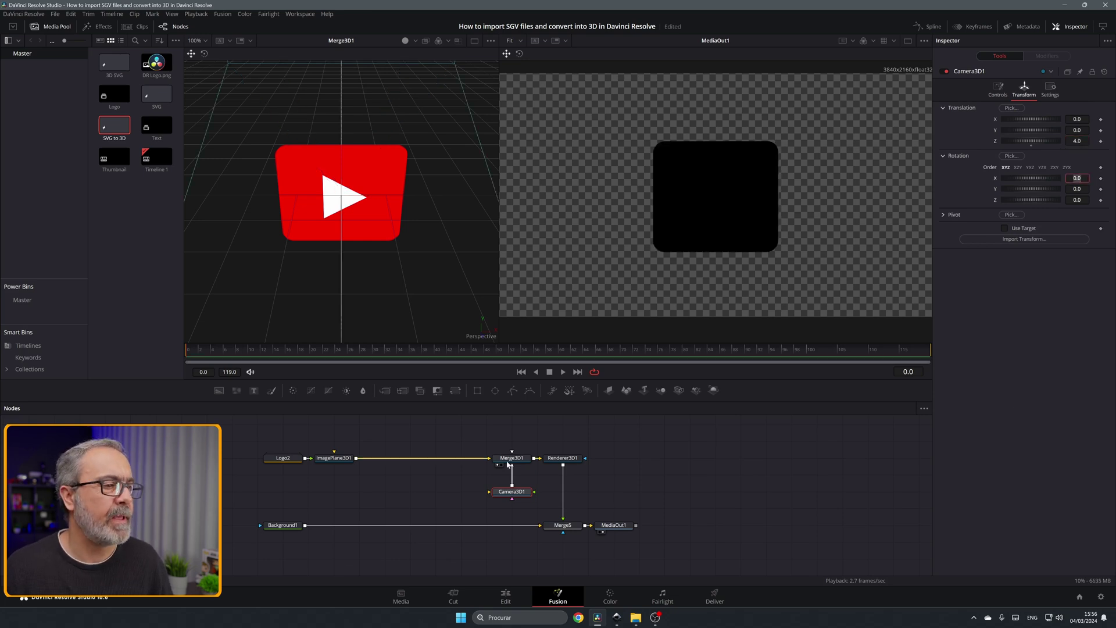
key("Escape")
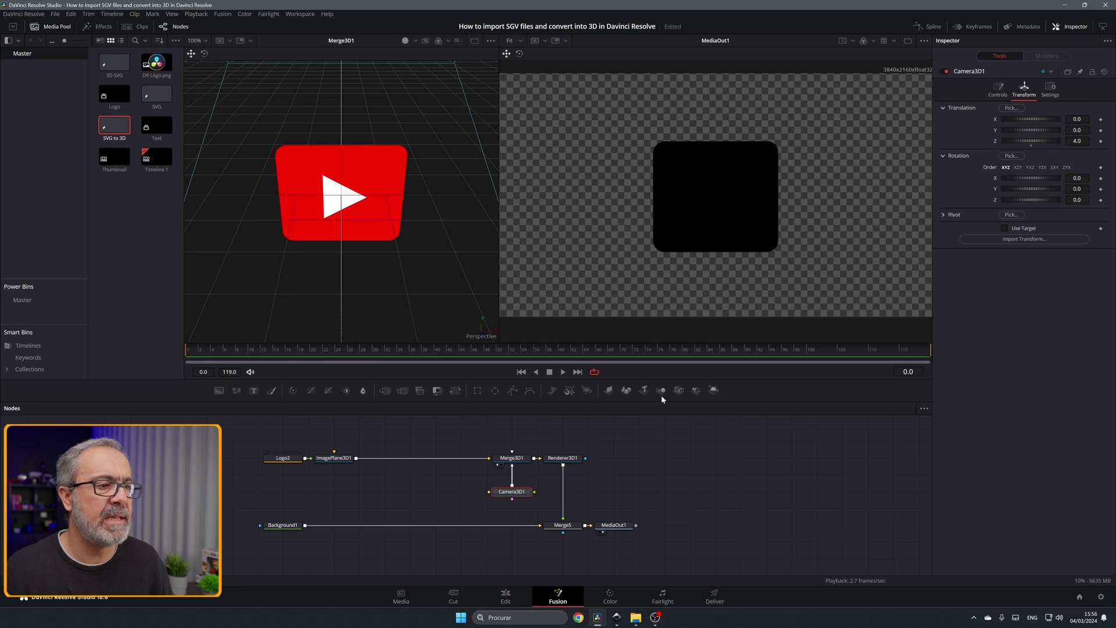
Step: Add a SpotLight into Merge3D1 at Z 2, shift it along X, and set Y rotation to 21.9
left_click_drag(697, 390, 505, 461)
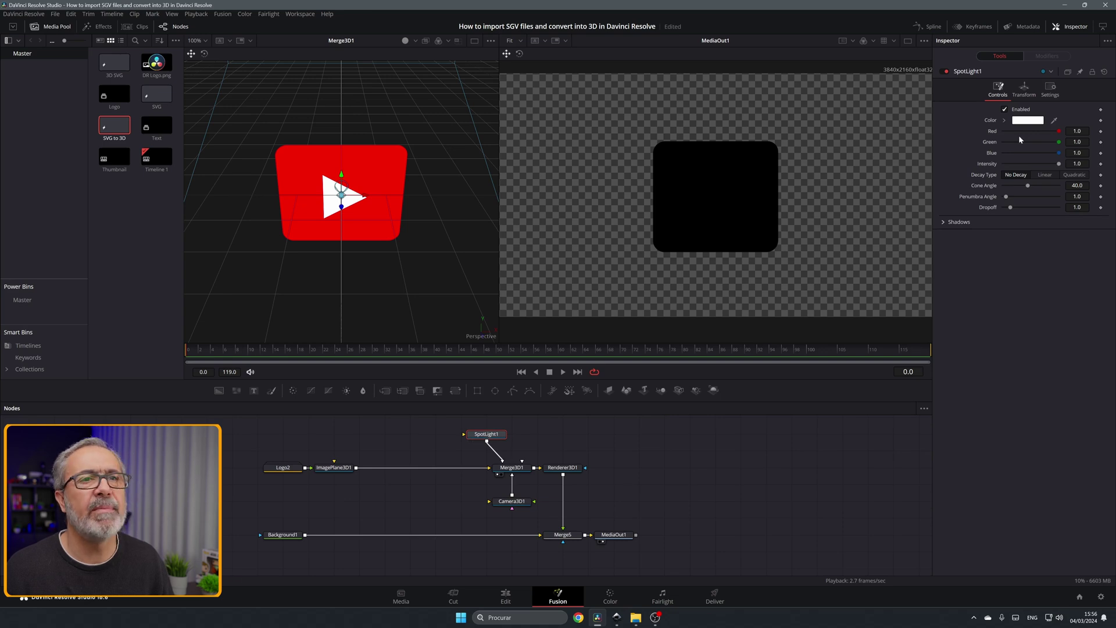
left_click(1024, 87)
left_click(1076, 140)
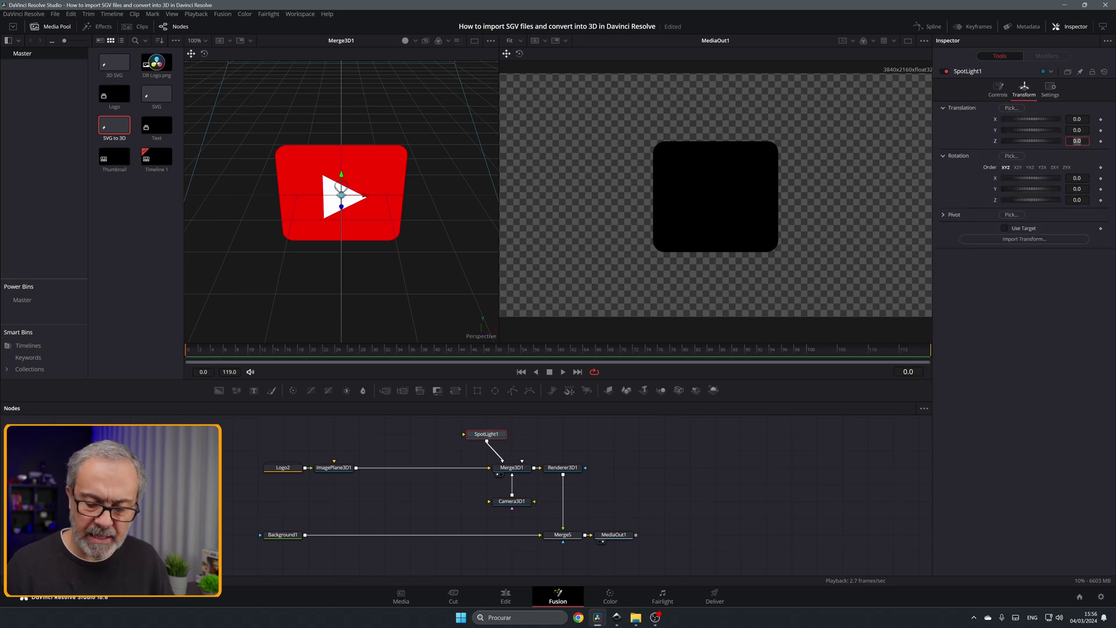
type("2")
key("Tab")
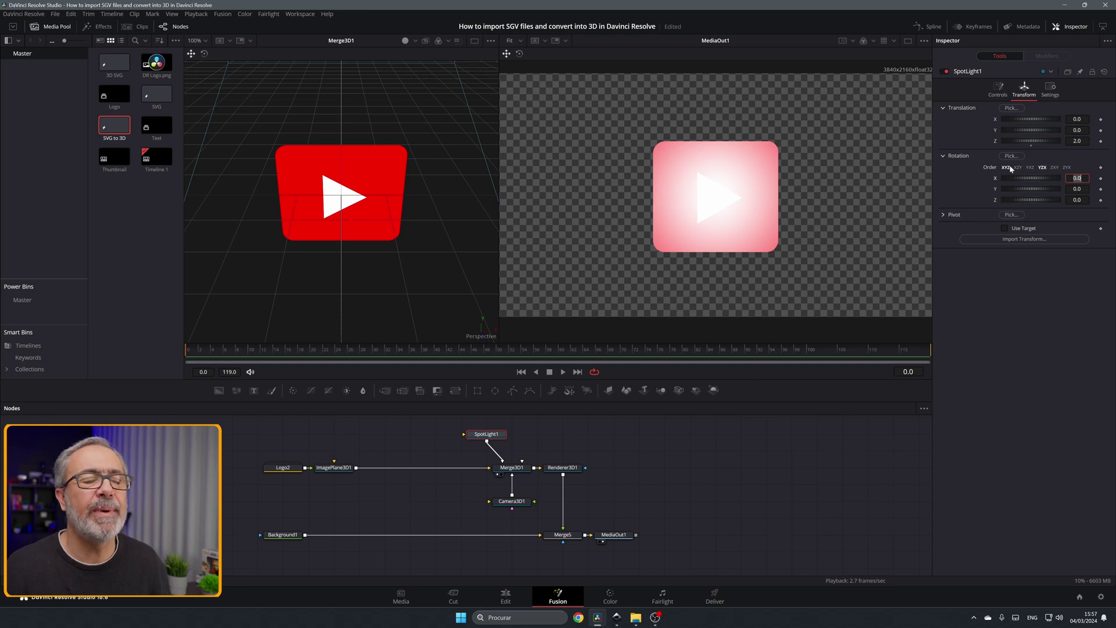
scroll(422, 264, "down", 5)
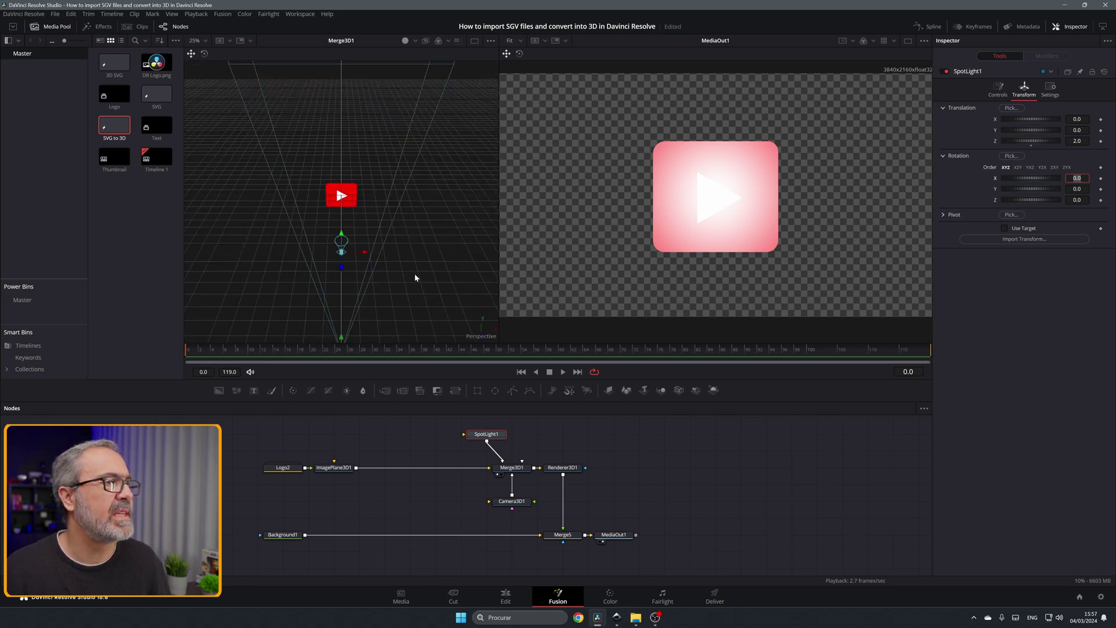
left_click_drag(362, 286, 472, 271)
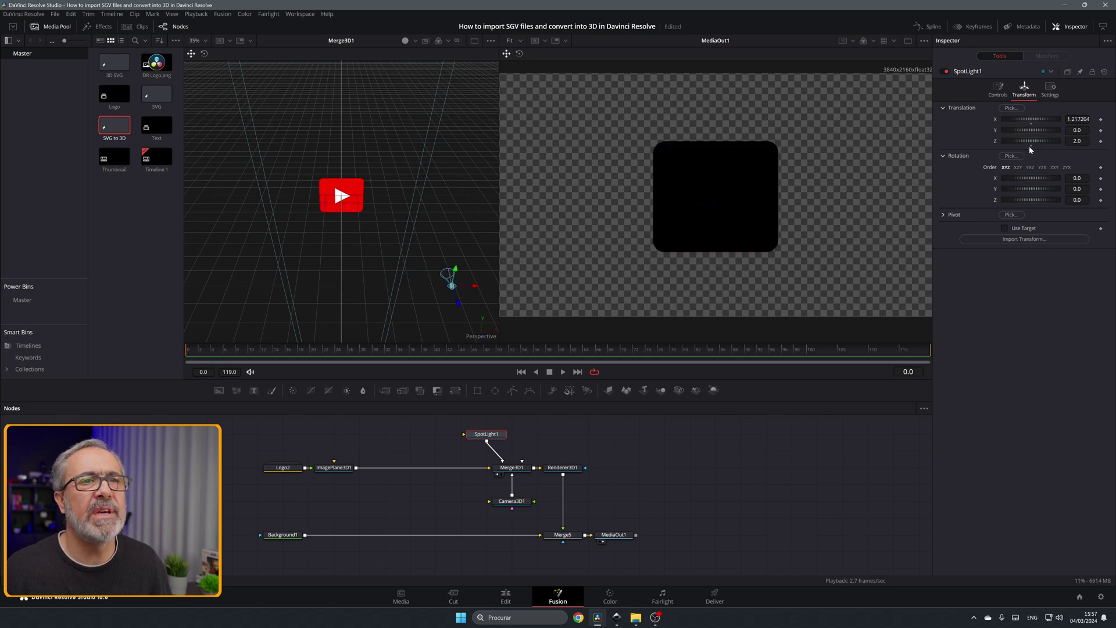
left_click(1077, 188)
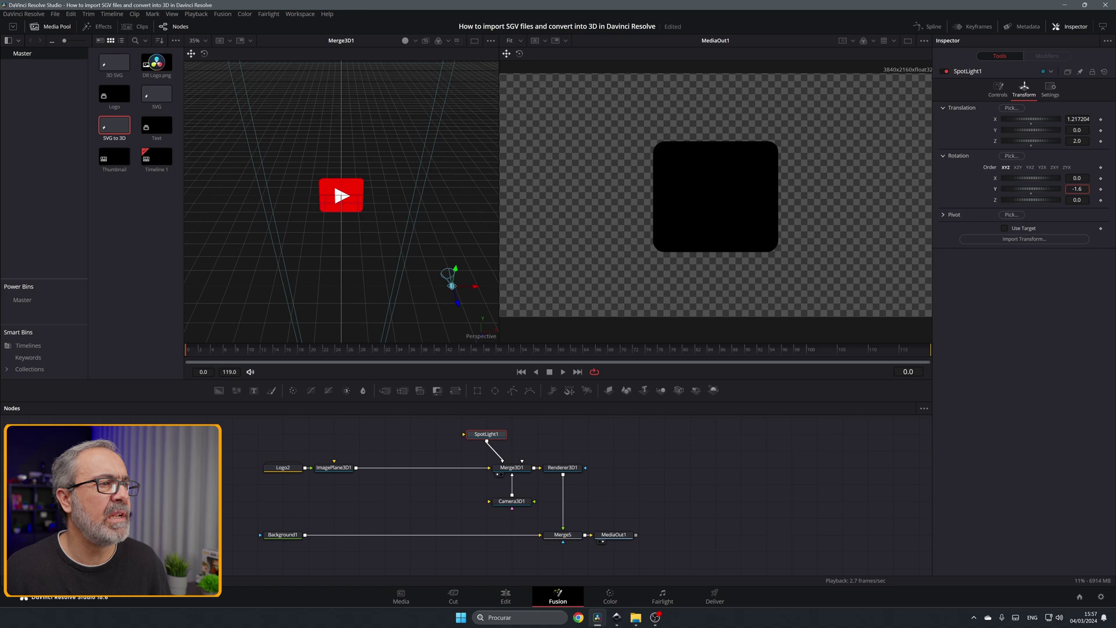
type("17")
key("Return")
left_click_drag(1077, 188, 1086, 188)
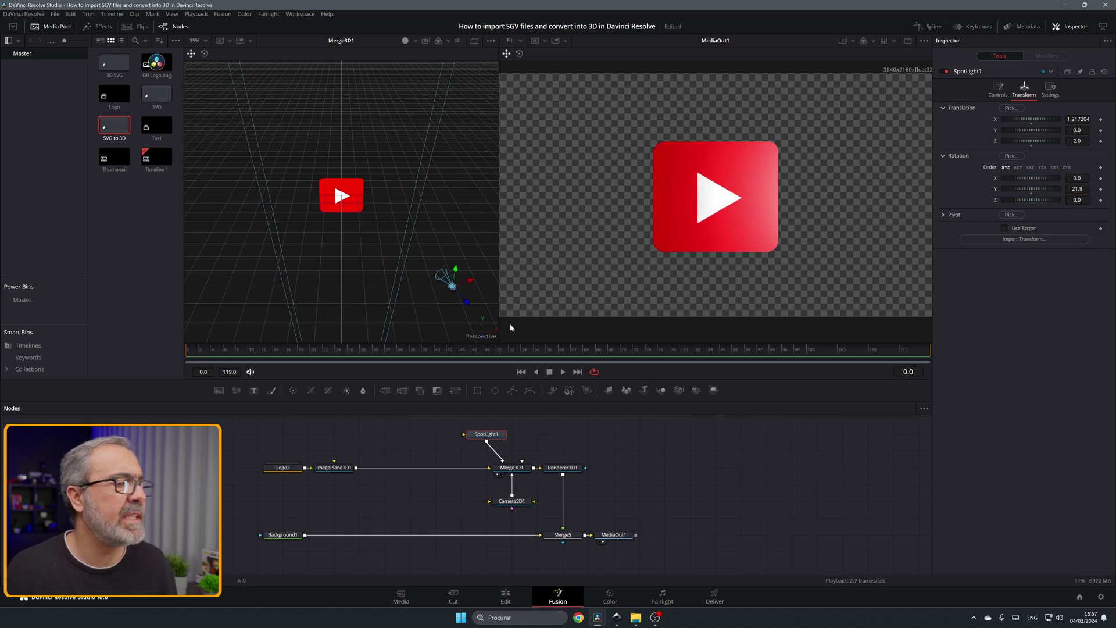
Step: Turn on Two Sided in ImagePlane3D1's Material settings
left_click(336, 469)
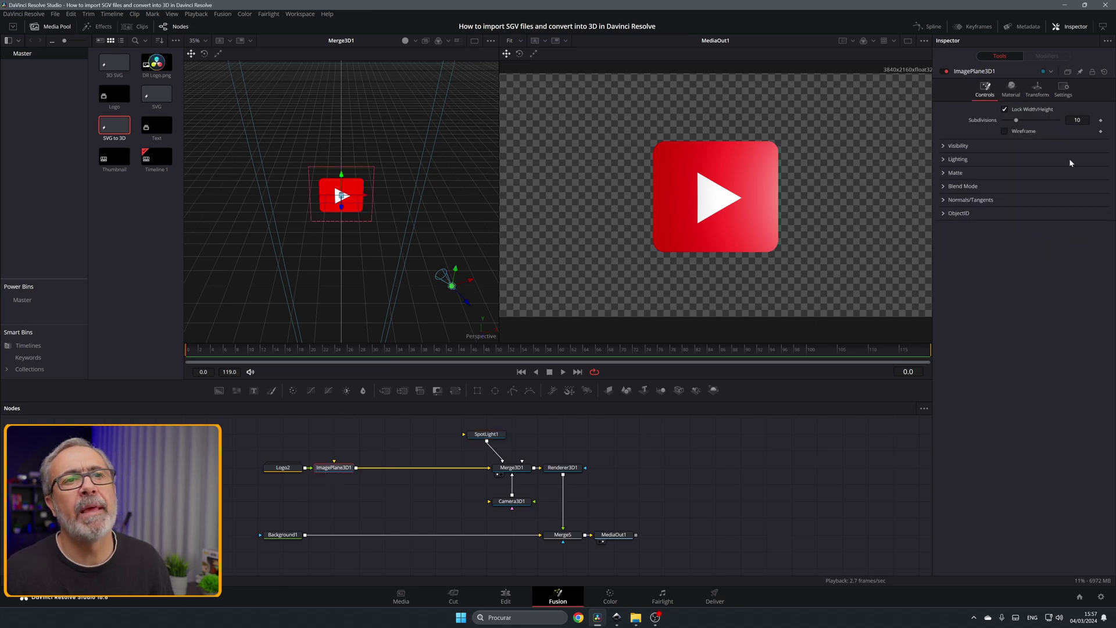
left_click(1010, 92)
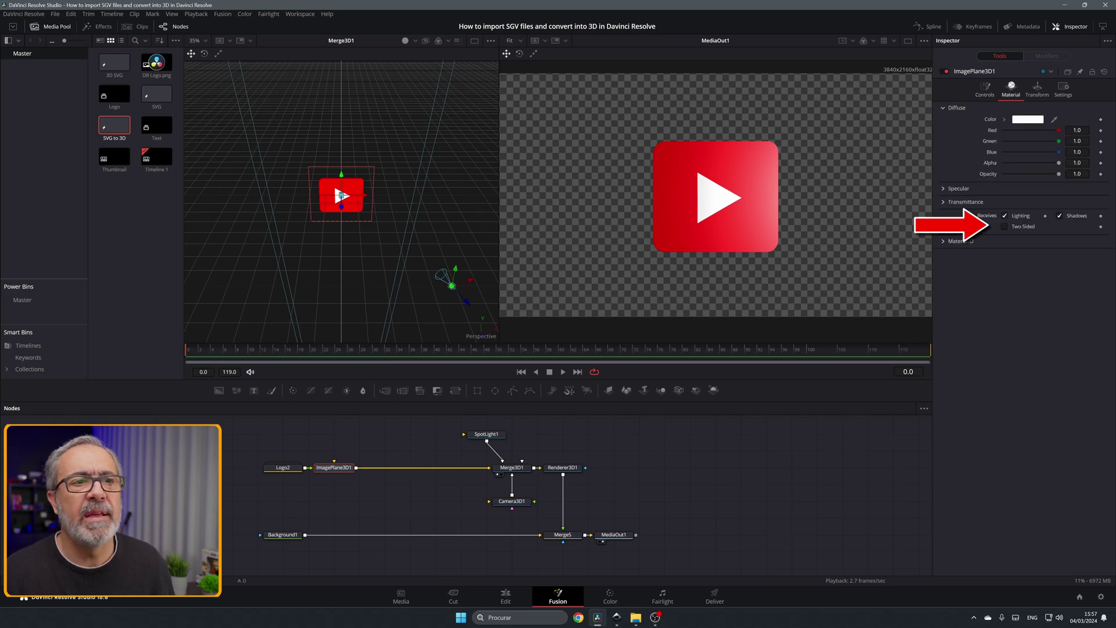
left_click(1004, 227)
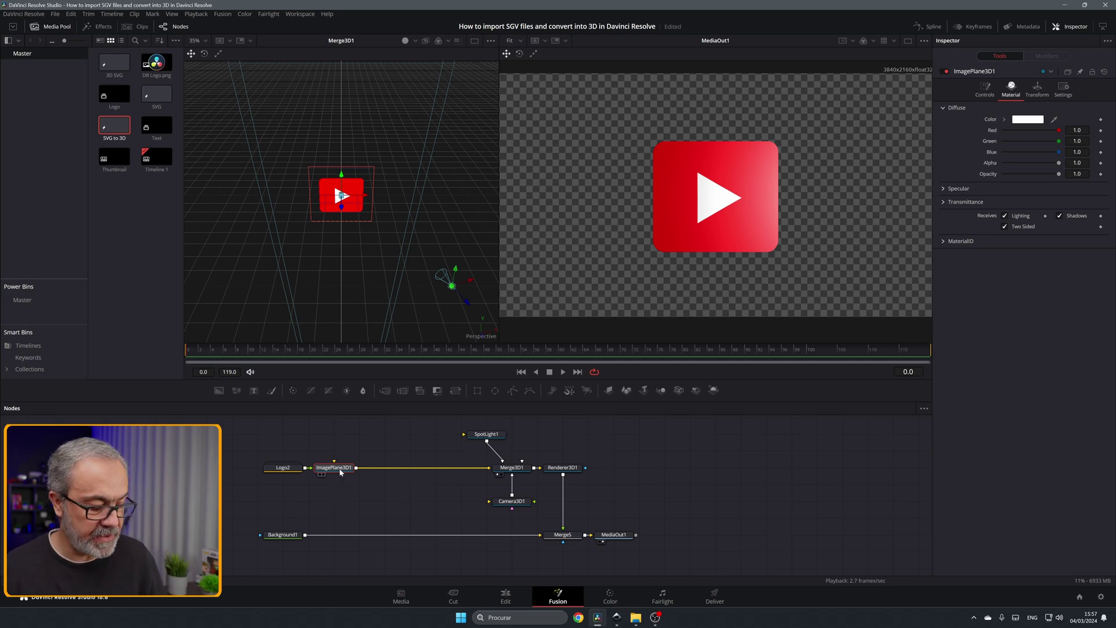
Step: Insert a Duplicate 3D node after the logo's image plane
key("shift+space")
type("dupli")
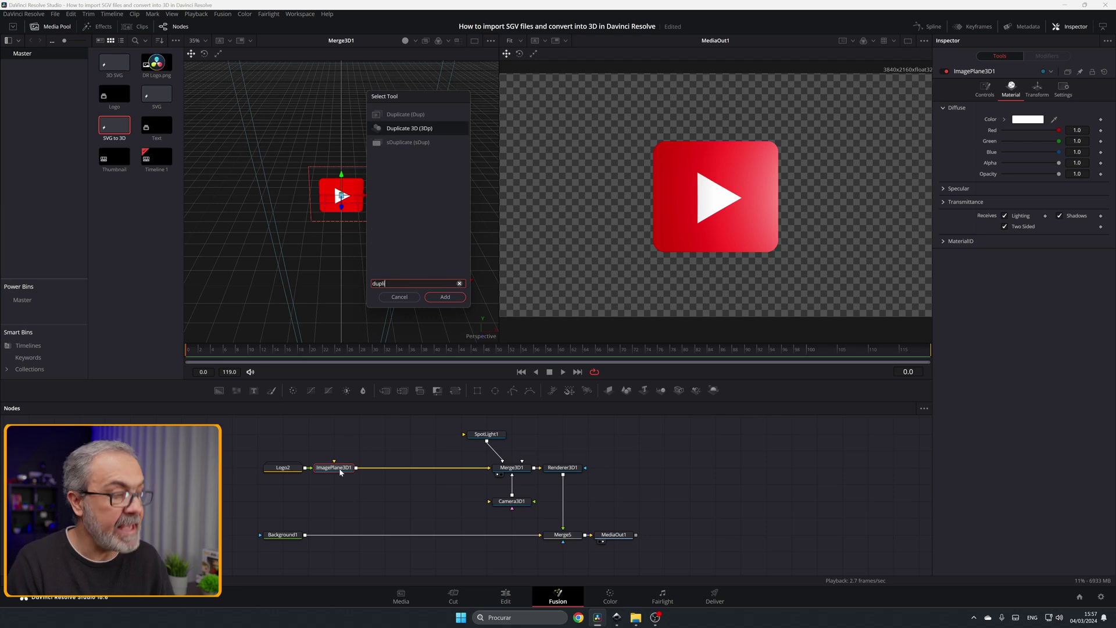
type("c")
left_click(397, 128)
left_click(445, 297)
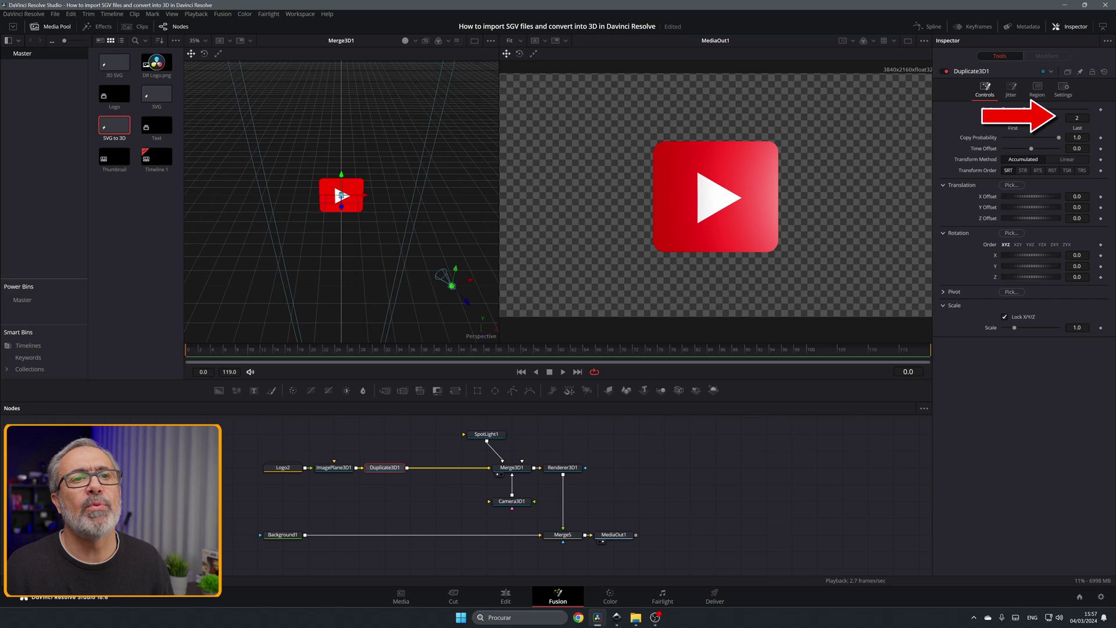
Step: Give Duplicate3D1 a last copy of 100 with a 0.001 Z offset per copy
left_click(1077, 117)
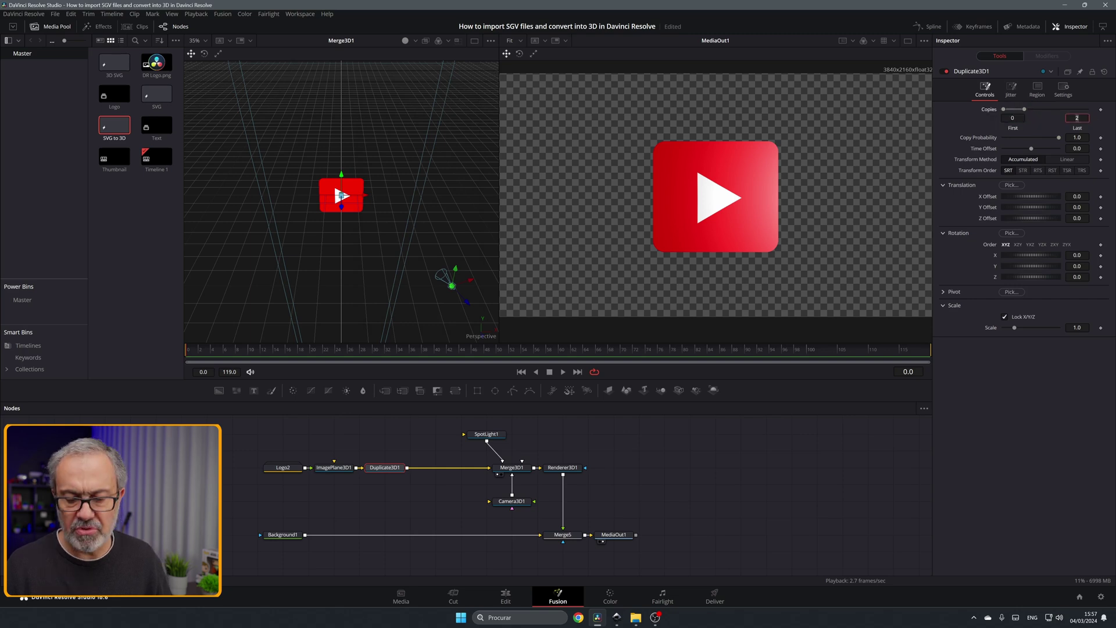
type("100")
left_click(1077, 137)
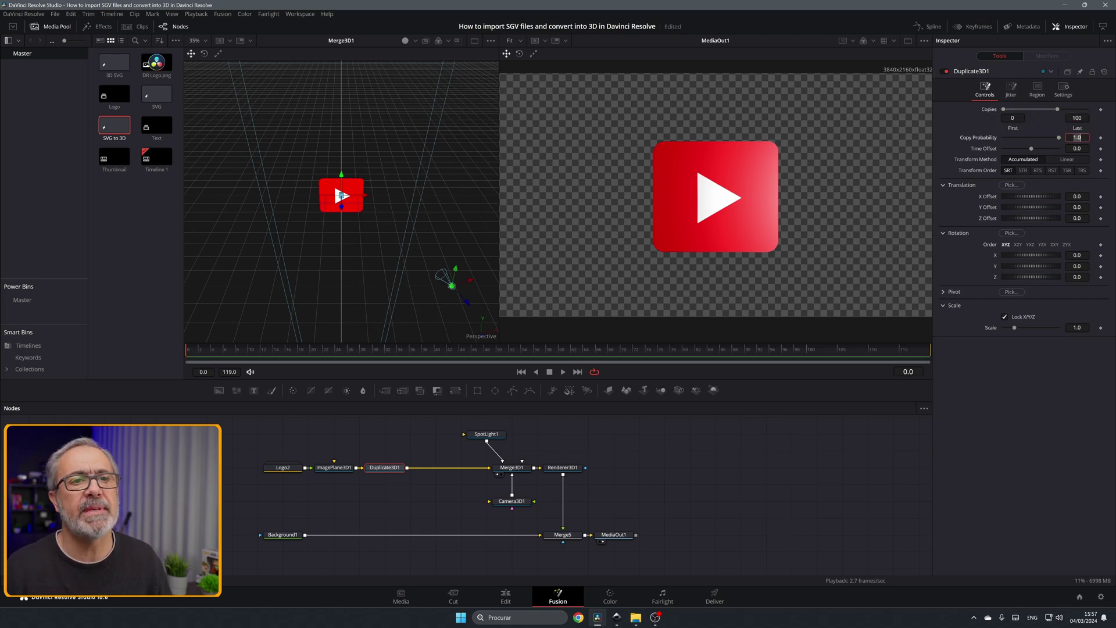
left_click(1078, 218)
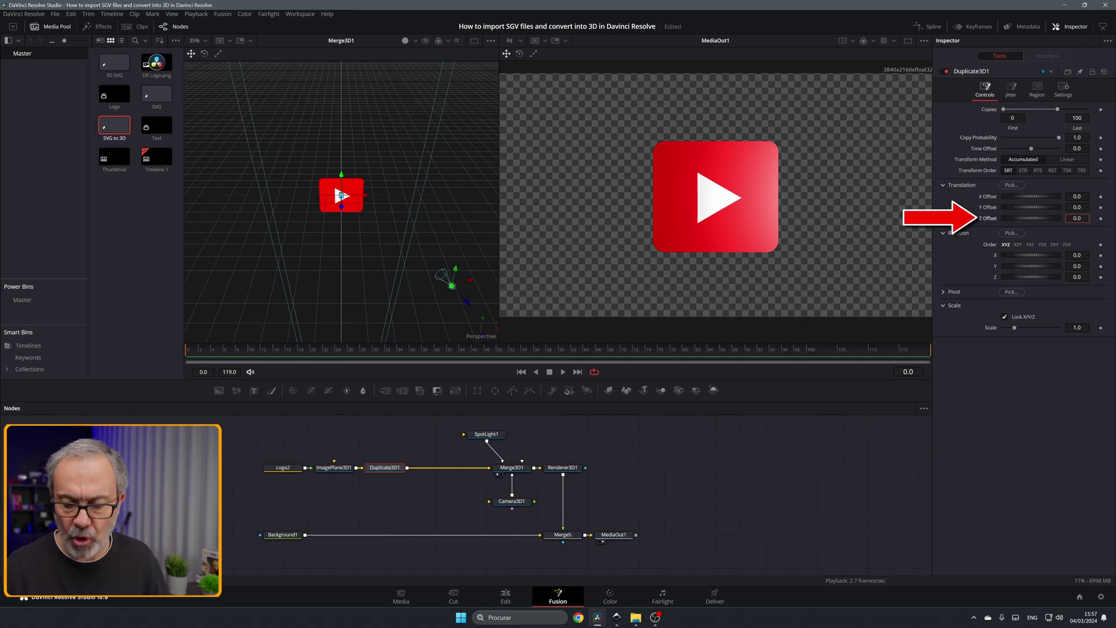
type("0.00")
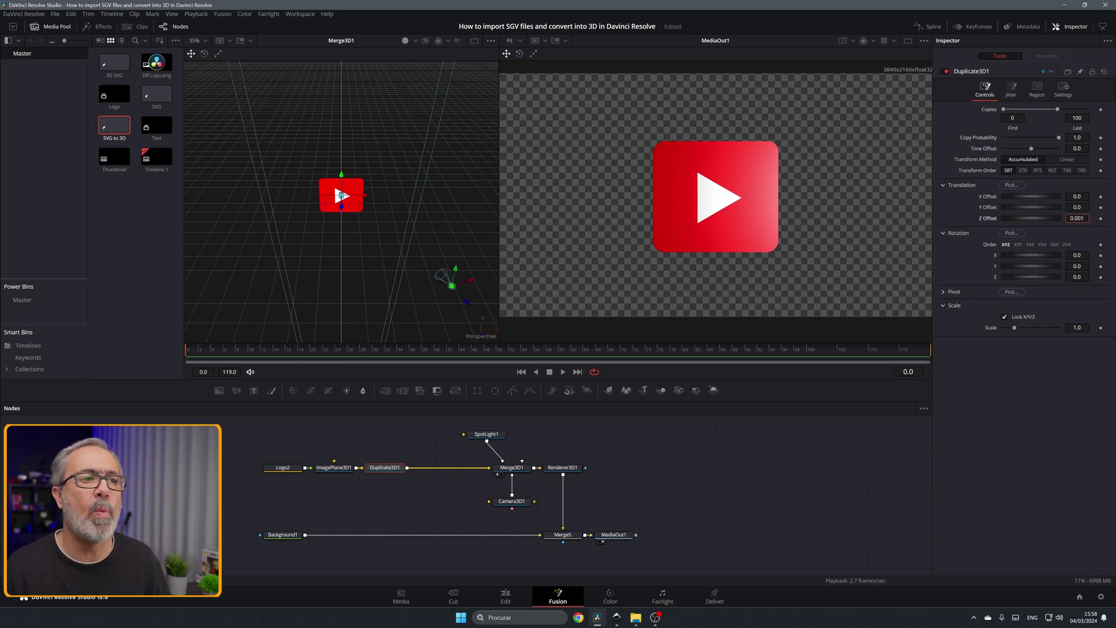
type("1")
key("Tab")
left_click_drag(418, 249, 351, 205)
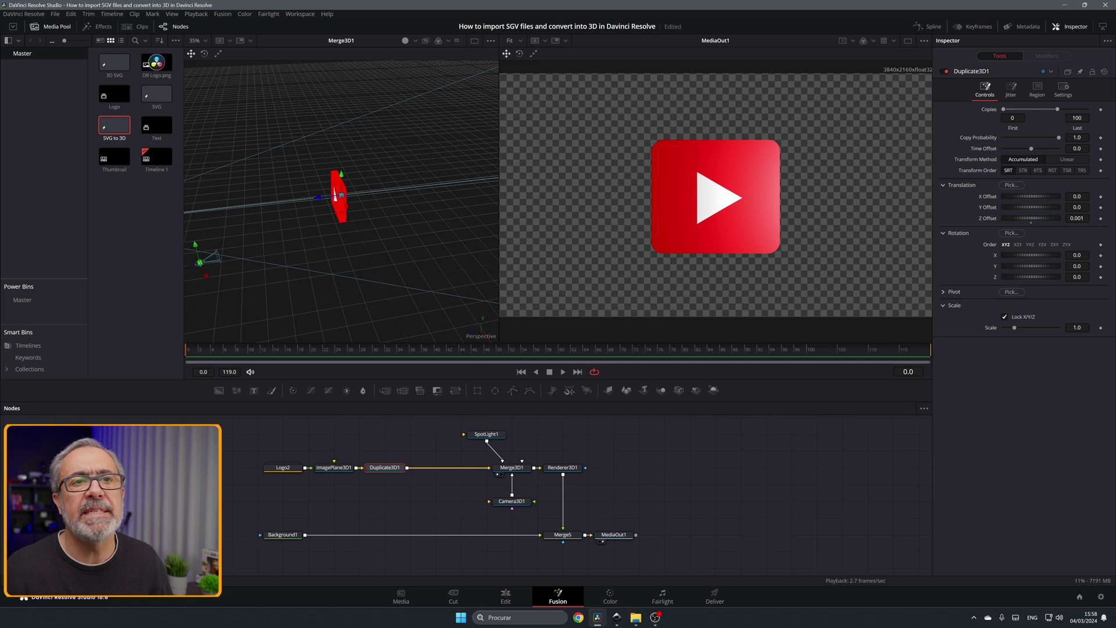
Step: Change Duplicate3D1's last copy count to 200, then to 150
left_click(1077, 118)
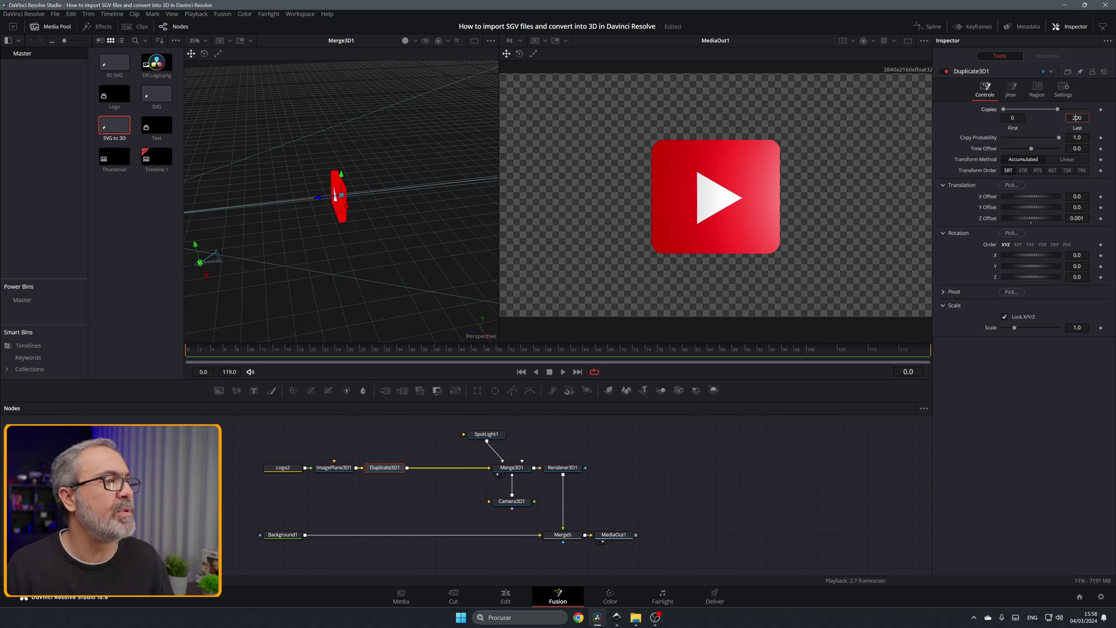
key("Tab")
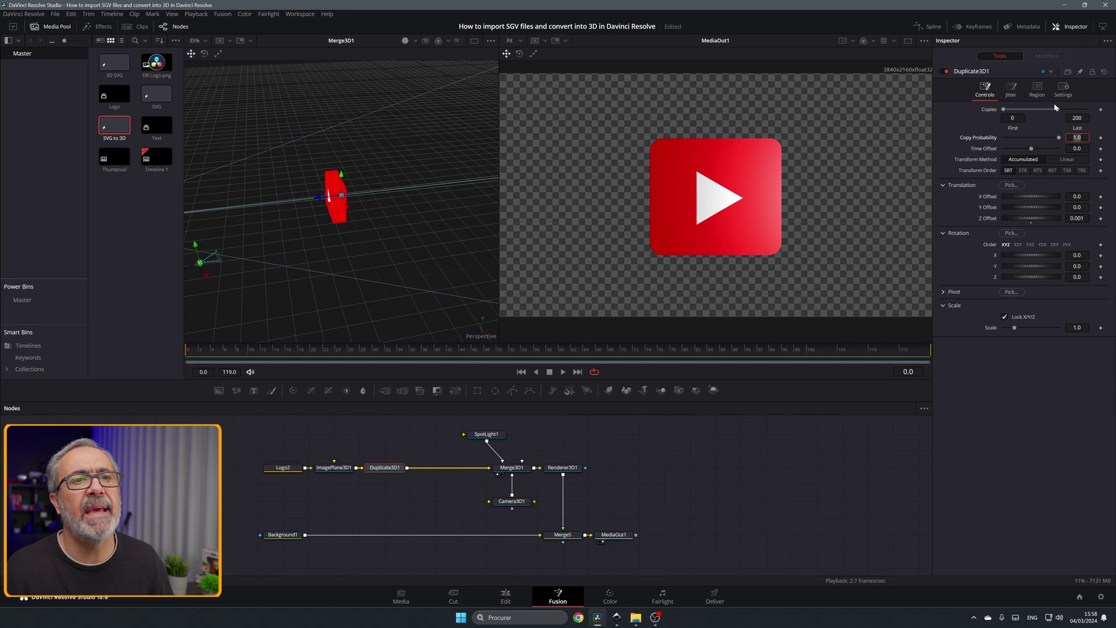
left_click(1077, 118)
type("150")
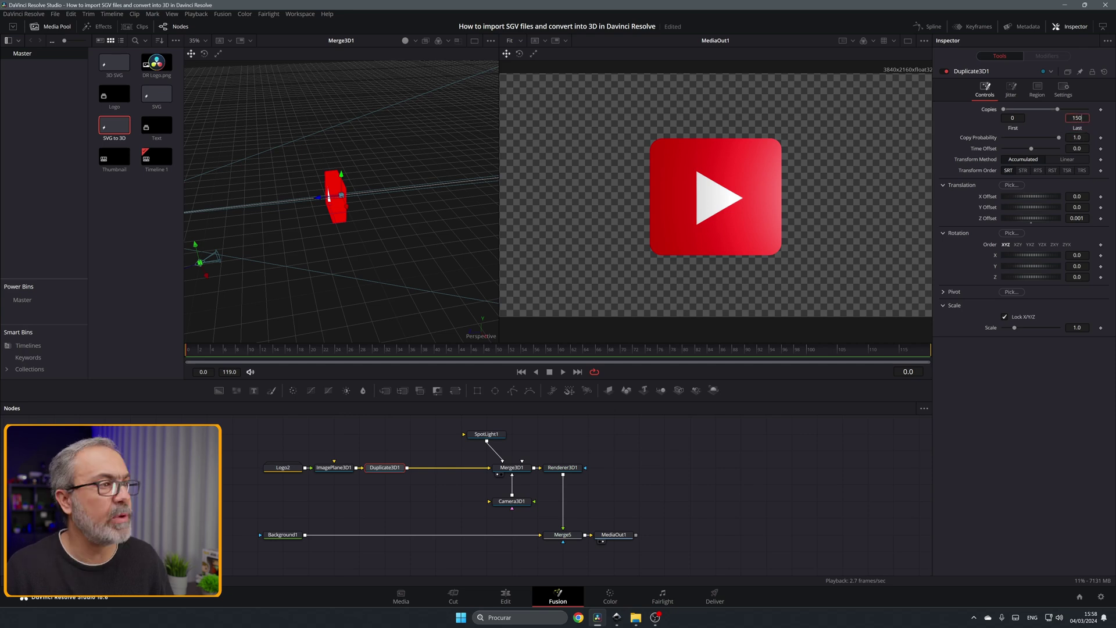
key("Tab")
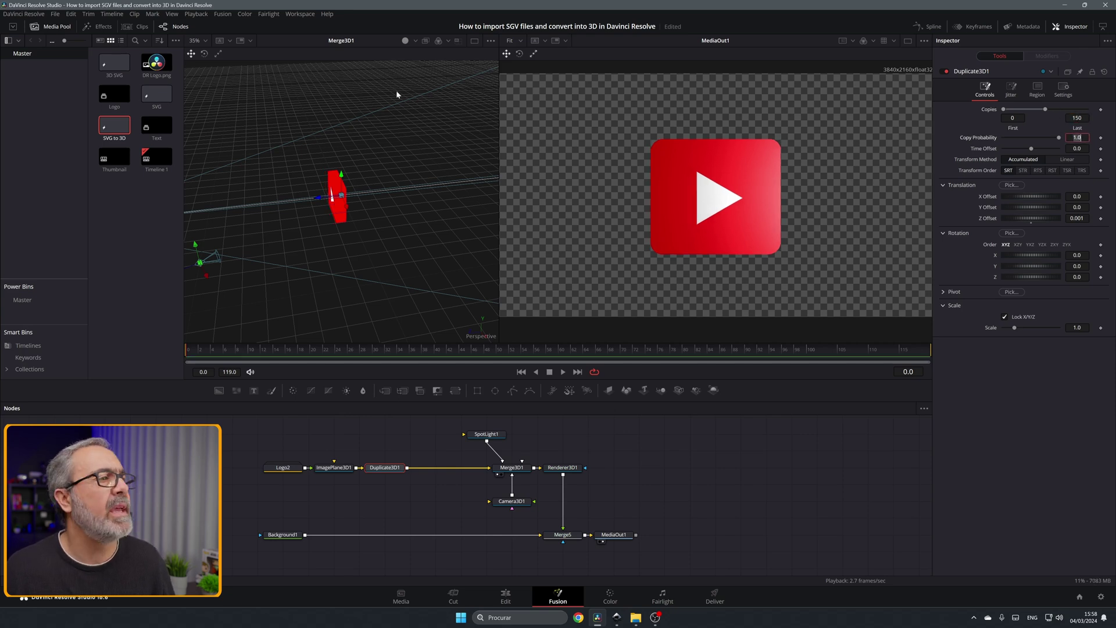
left_click_drag(314, 289, 284, 273)
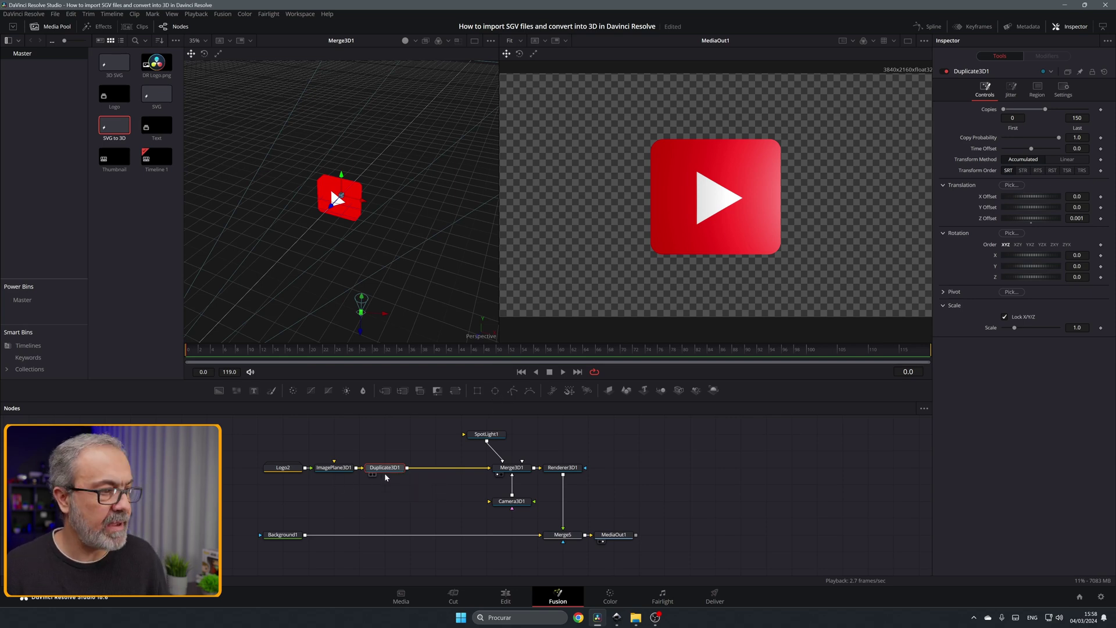
Step: Insert a Transform 3D node after Duplicate3D1
key("shift+space")
type("tr")
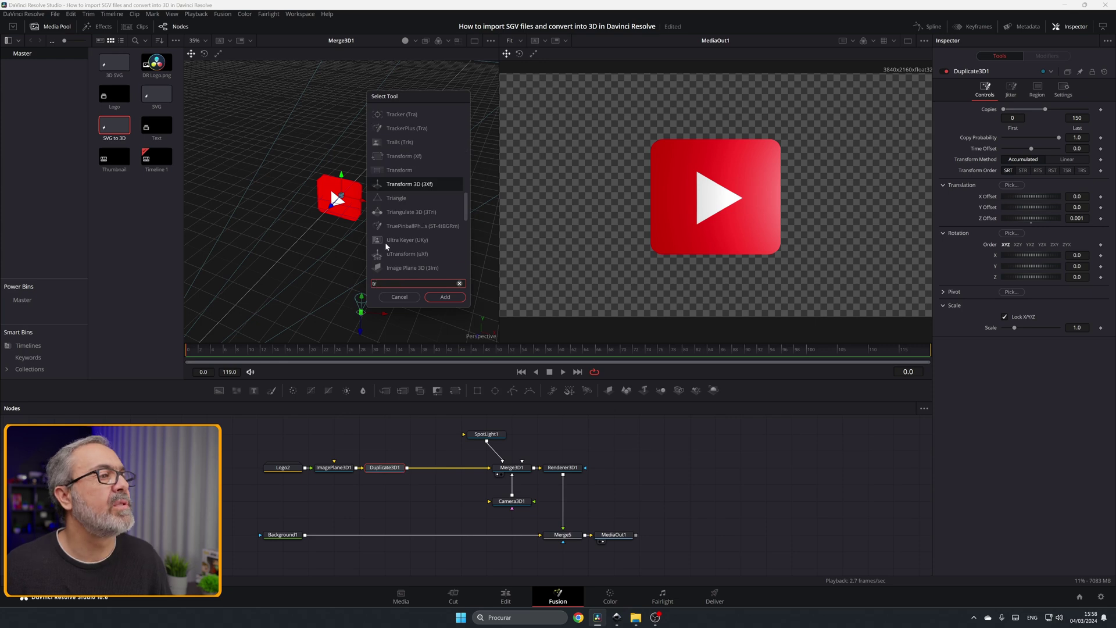
type("ansform 3d")
left_click(459, 297)
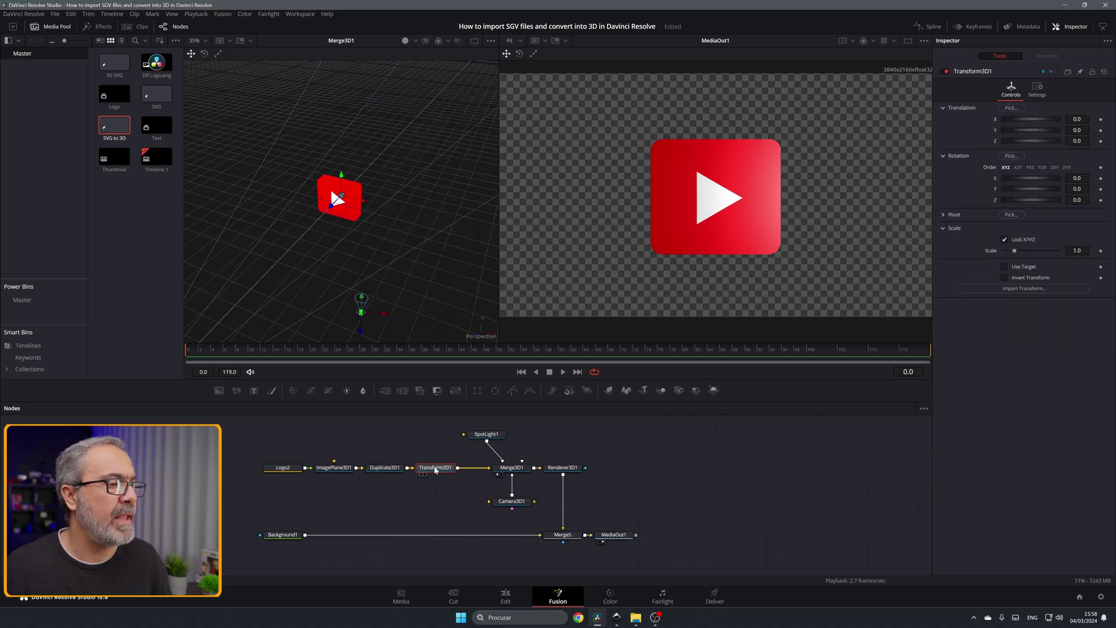
left_click_drag(414, 227, 329, 230)
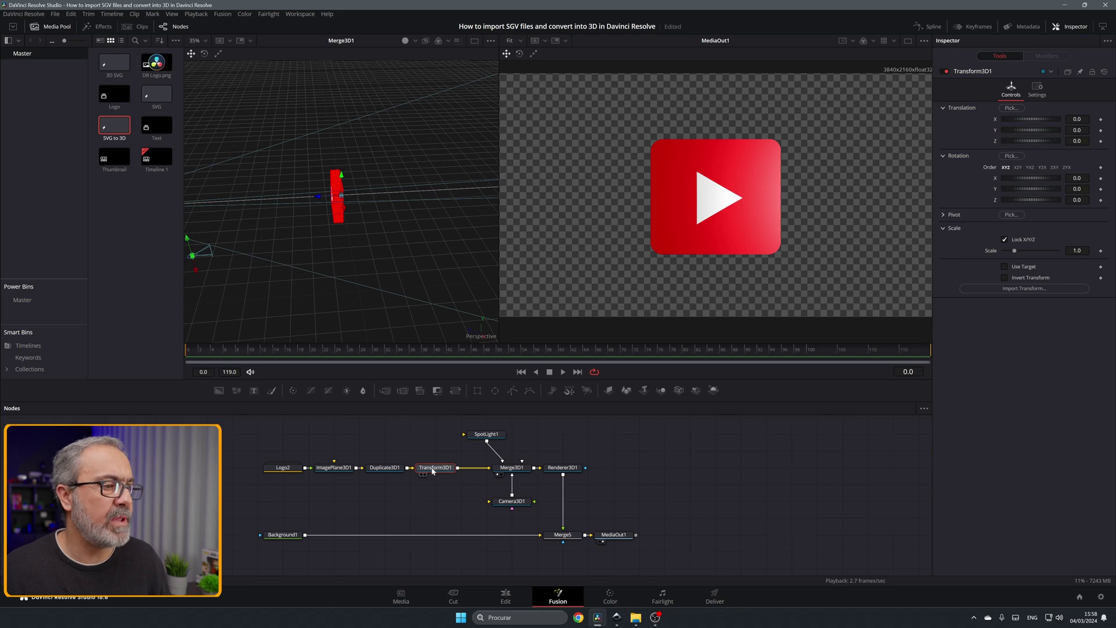
Step: Set Transform3D1's pivot Z to 0.048
left_click(944, 215)
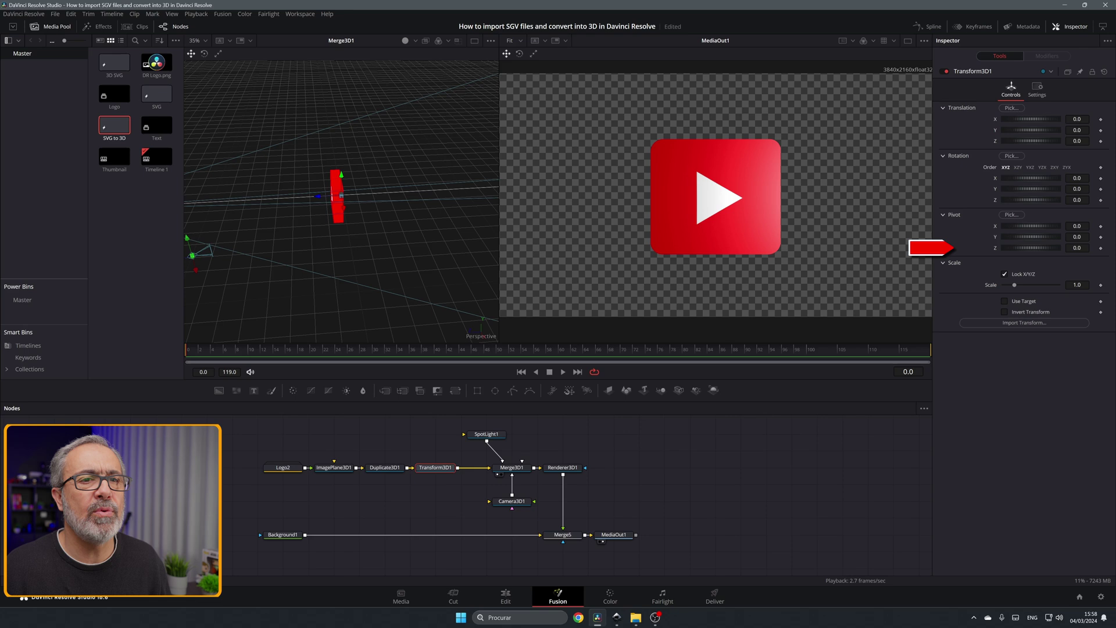
left_click_drag(1030, 248, 1033, 248)
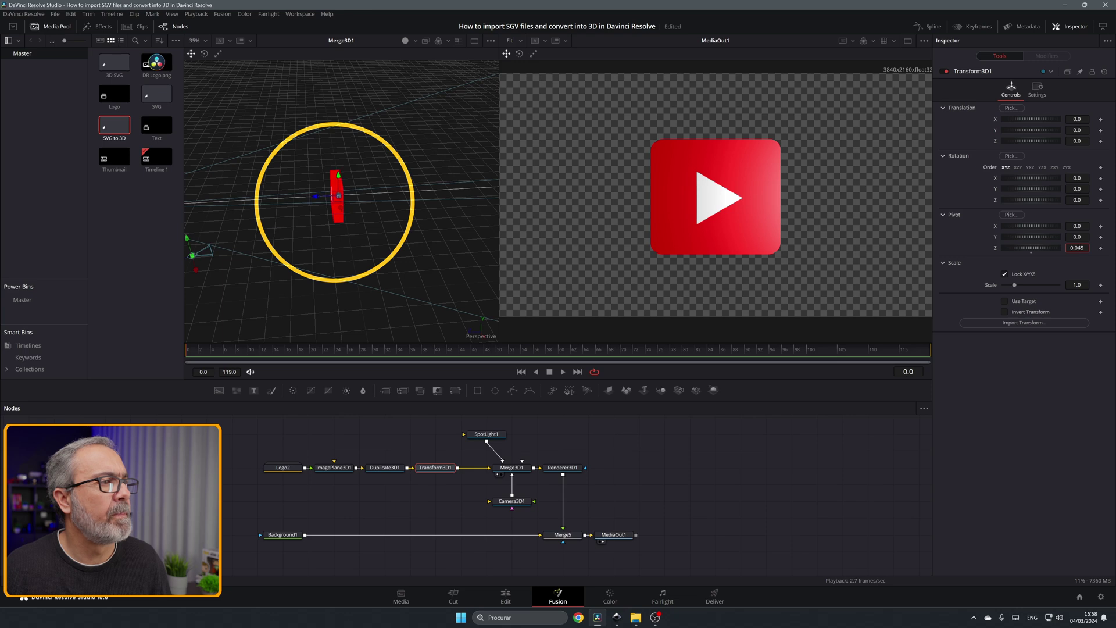
left_click_drag(1032, 248, 1033, 248)
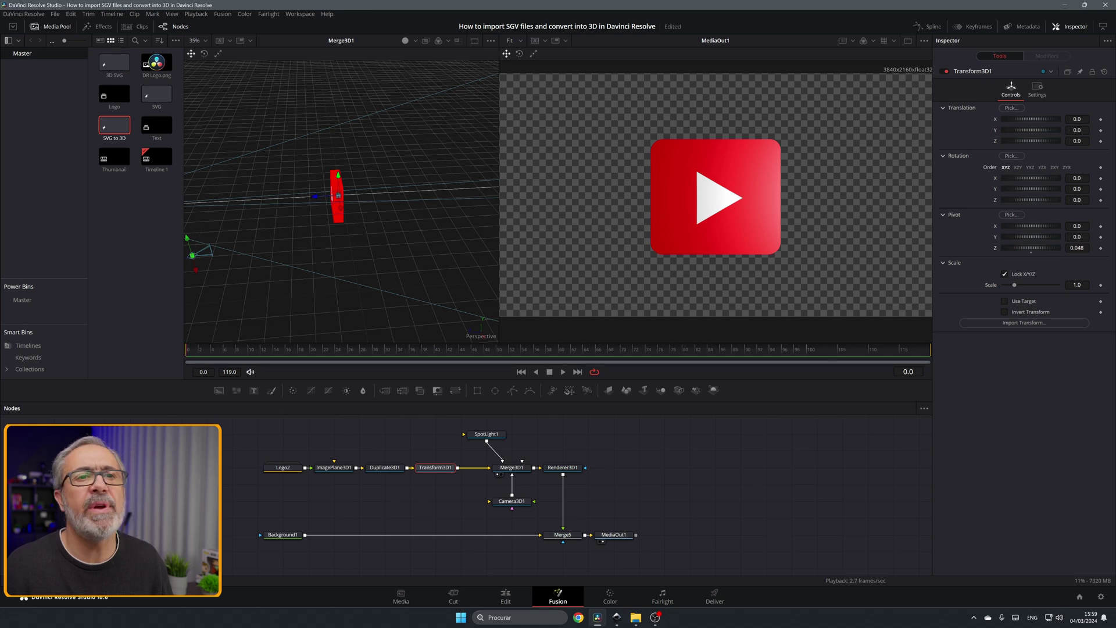
Step: Keyframe Rotation Y at 0 on frame 0 and 360 on frame 119, then scrub to preview
left_click(1100, 190)
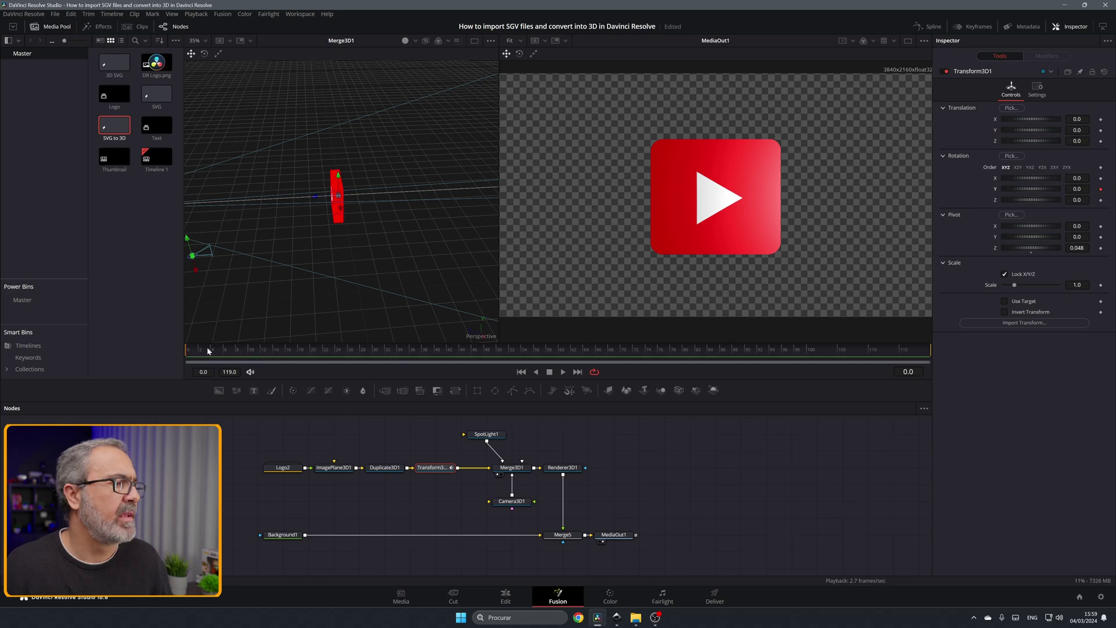
left_click(834, 349)
left_click(925, 348)
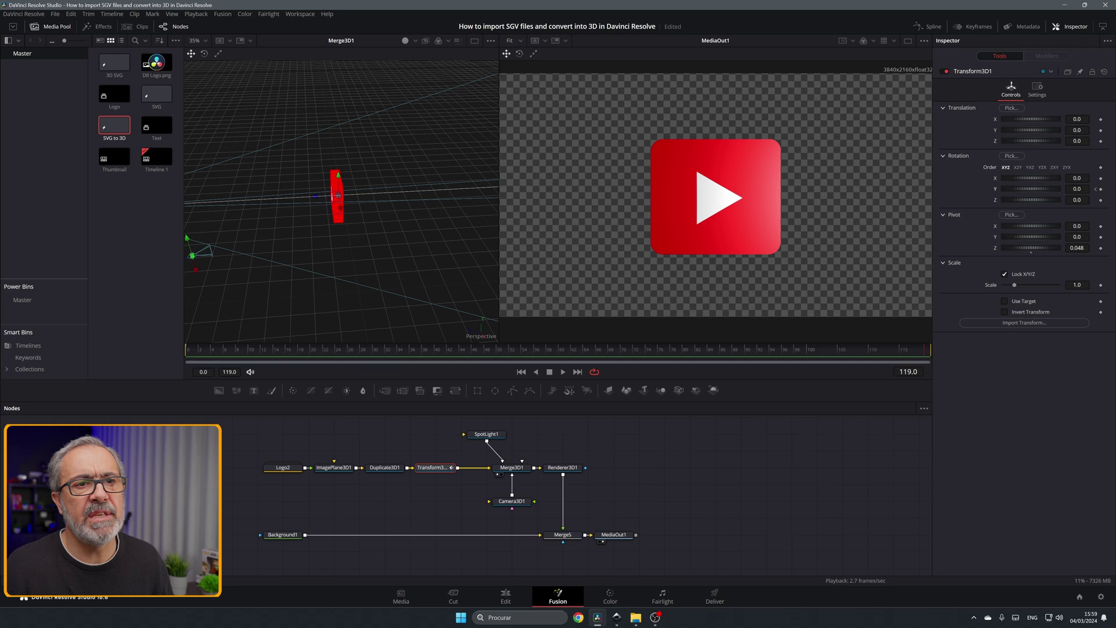
left_click(1077, 189)
type("360")
key("Tab")
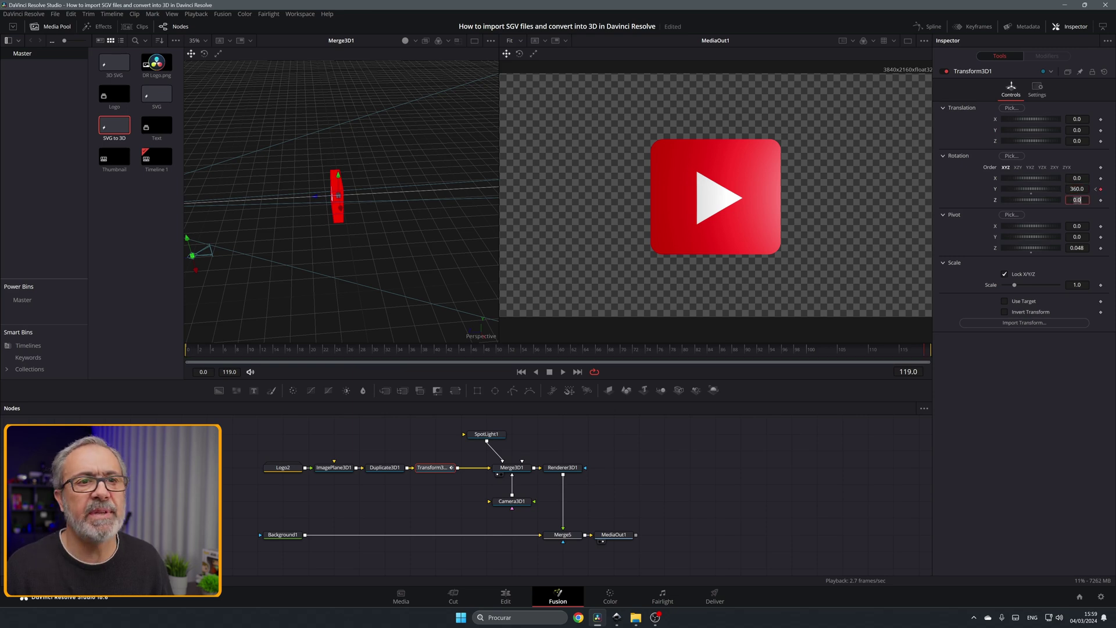
left_click(825, 351)
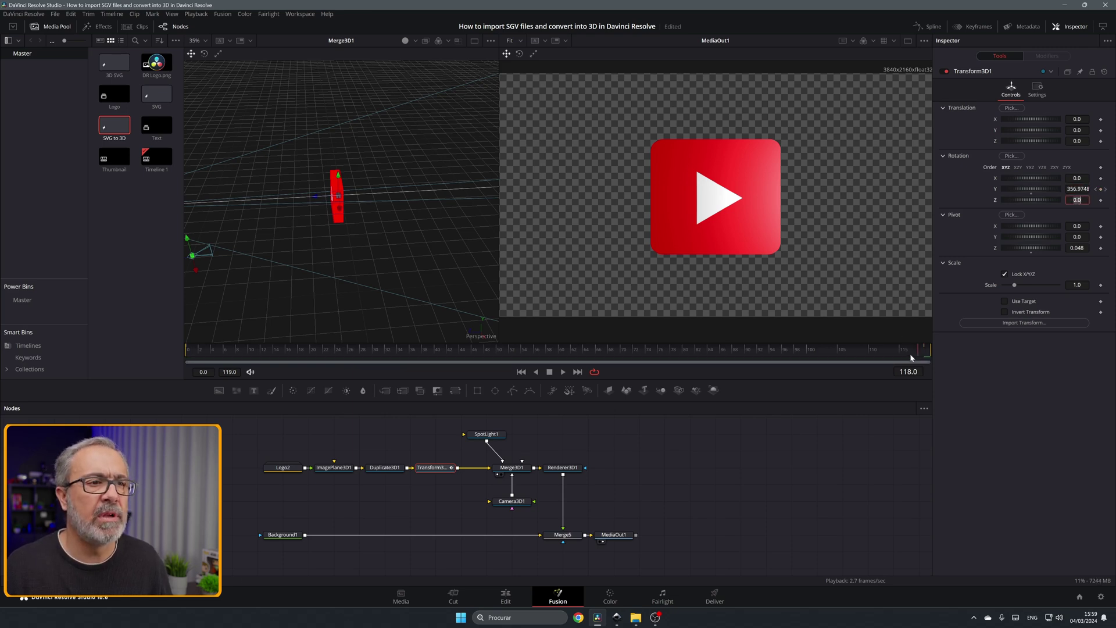
left_click_drag(710, 349, 177, 357)
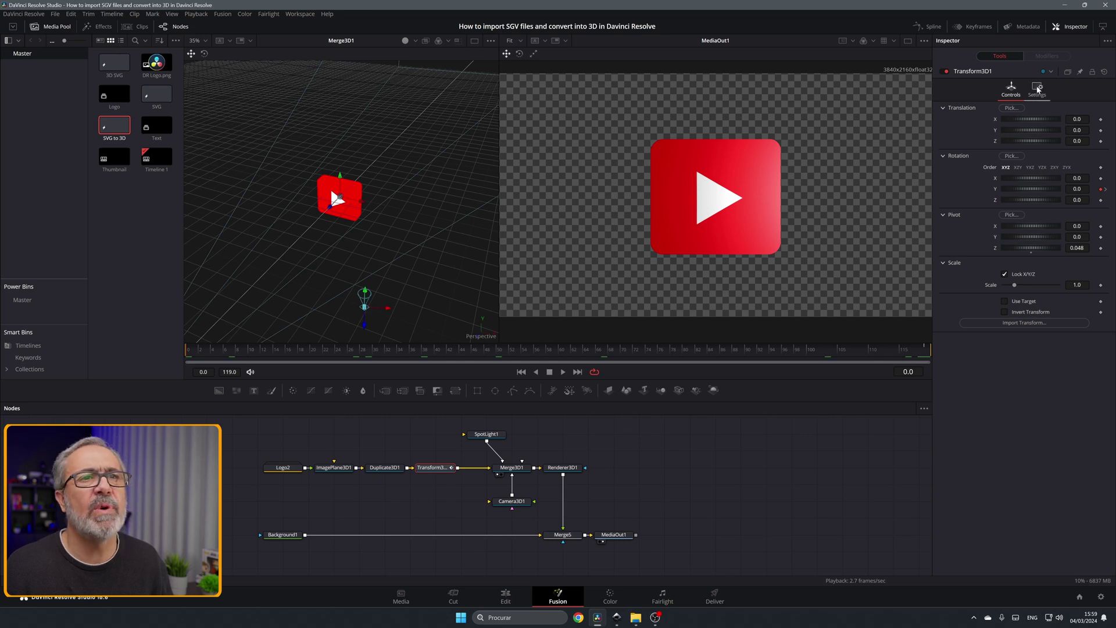
Step: Increase SpotLight1's Y rotation and widen its cone angle
left_click(486, 434)
left_click_drag(1077, 189, 1092, 189)
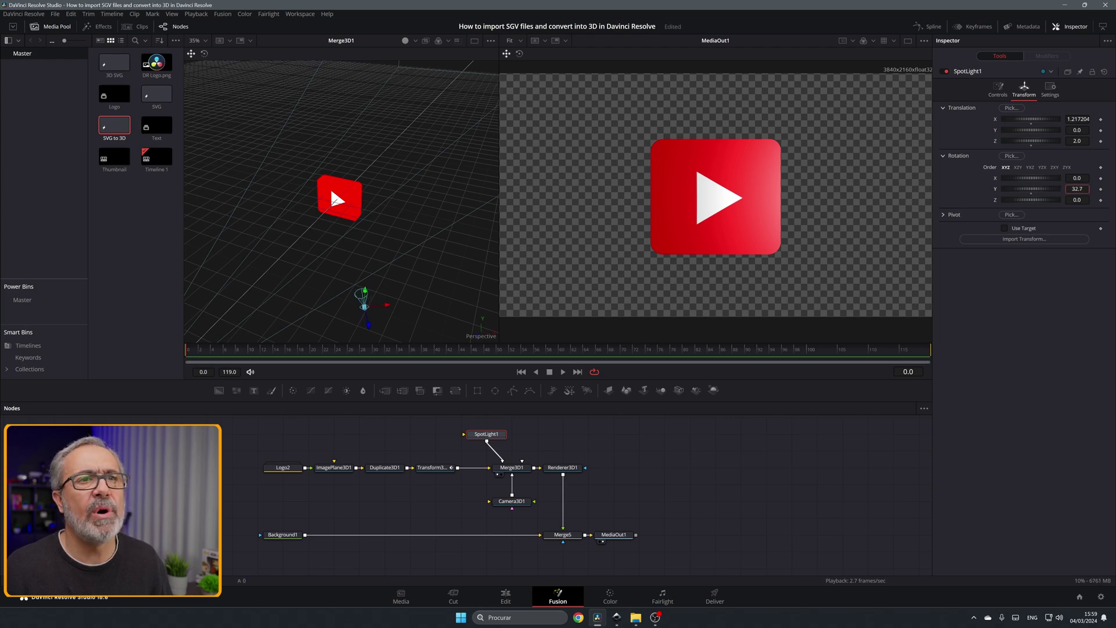
left_click(1005, 89)
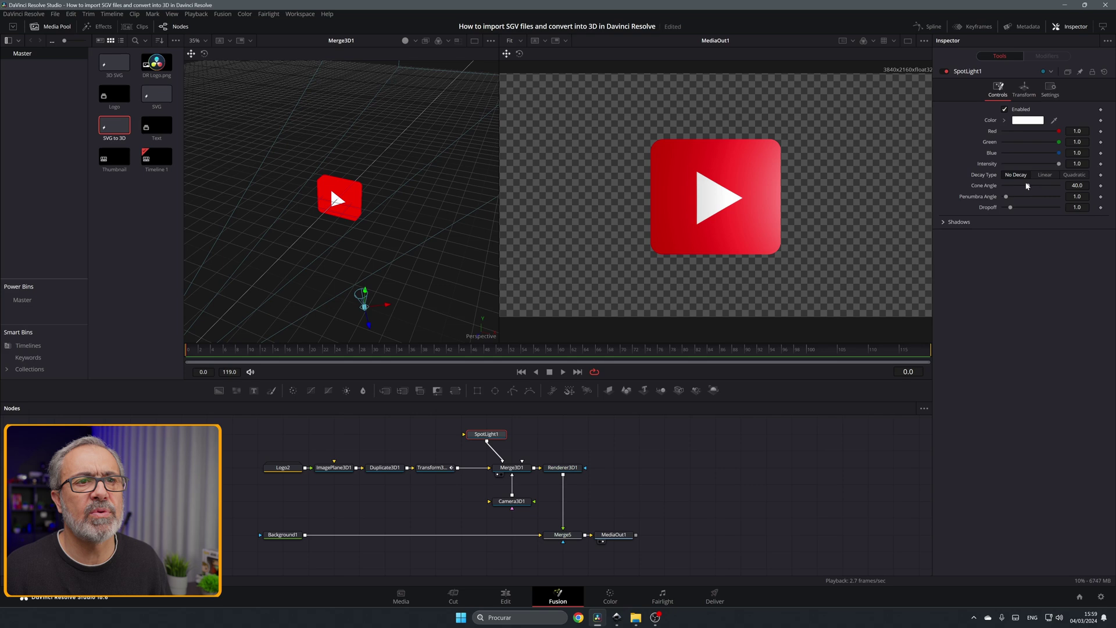
mouse_move(1027, 186)
left_mouse_down()
mouse_move(1067, 190)
mouse_move(1037, 204)
left_mouse_up()
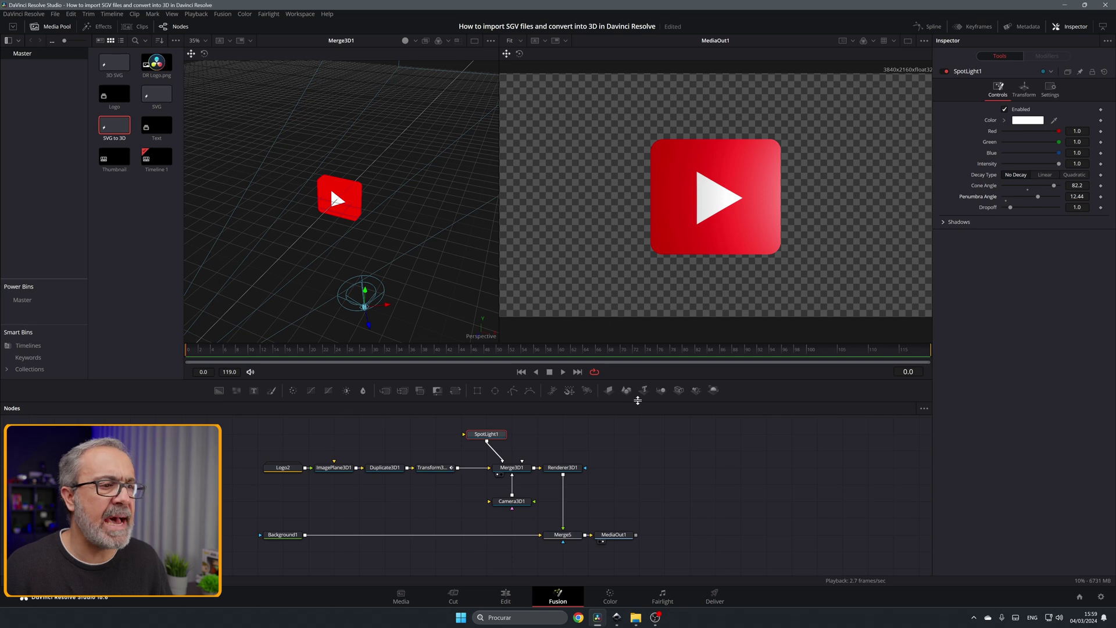
Step: Add SpotLight2, wire it into Merge3D1, and move it away from the logo
left_click(698, 392)
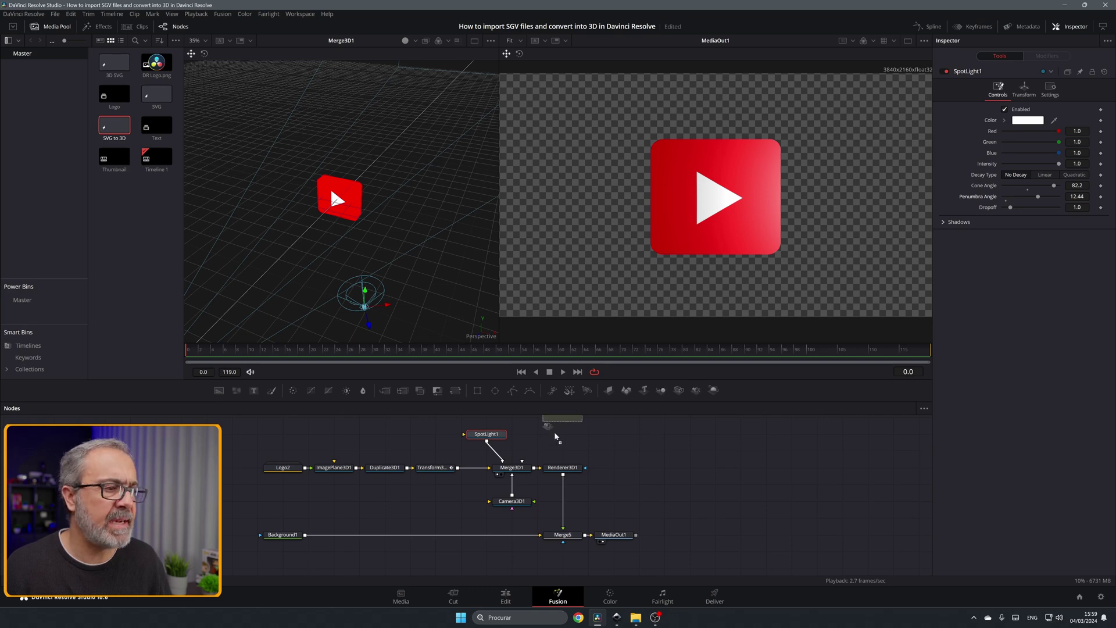
left_click_drag(560, 435, 501, 470)
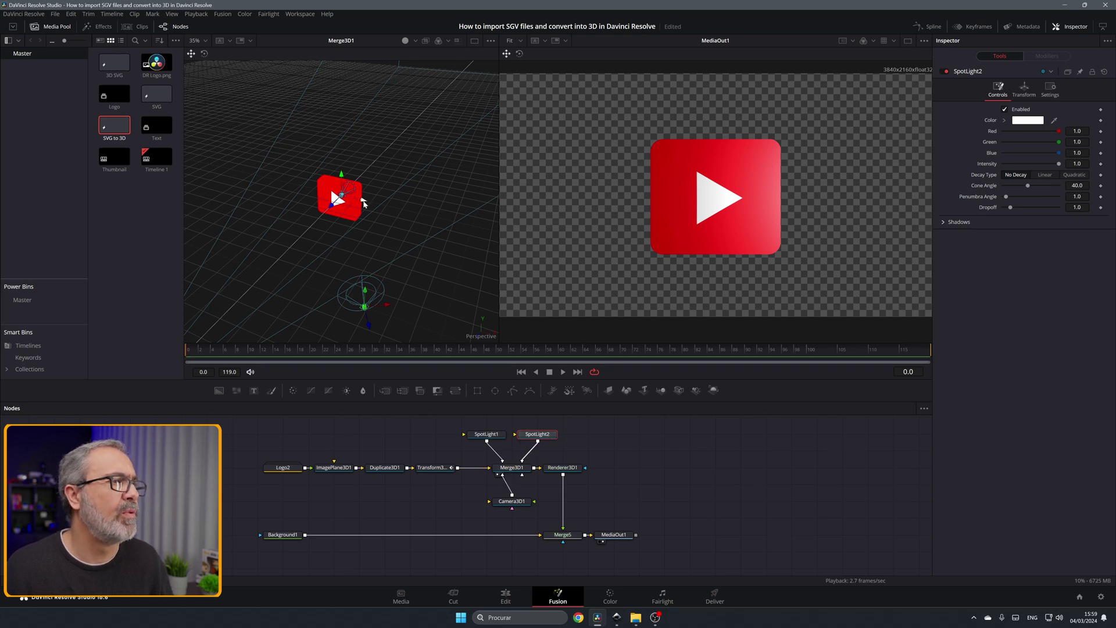
left_click_drag(304, 195, 169, 254)
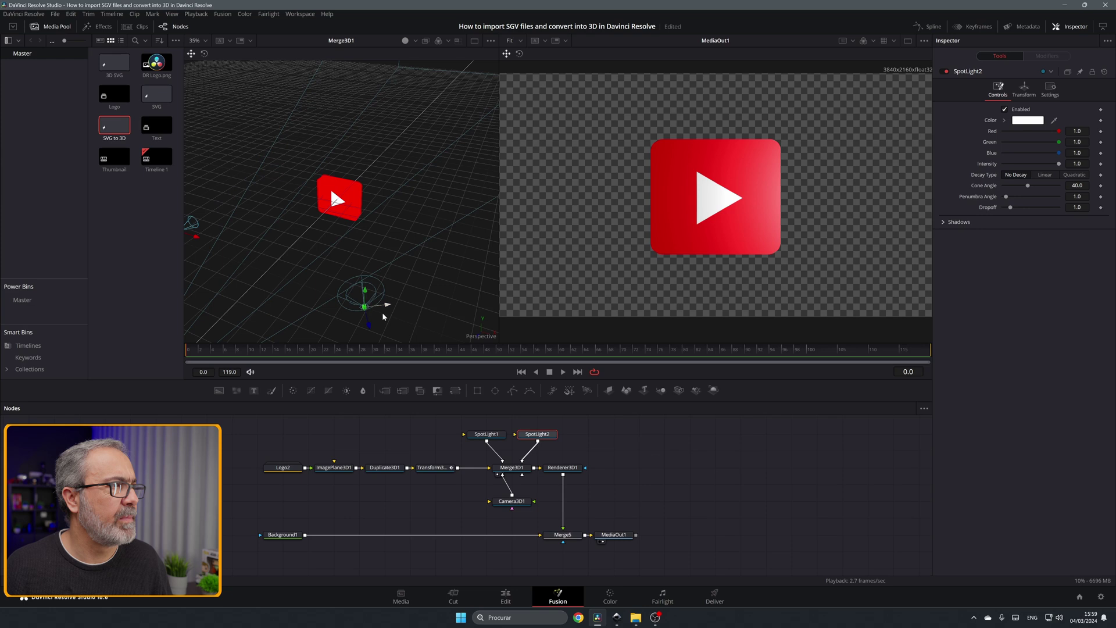
left_click_drag(311, 296, 405, 295)
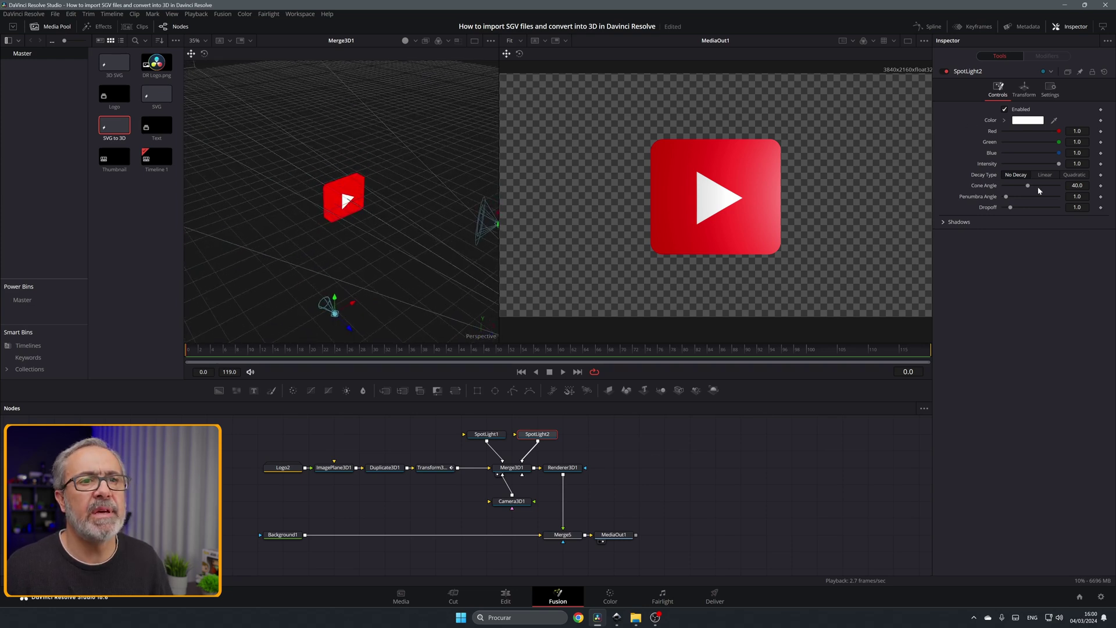
Step: Widen SpotLight2's cone to 75.83 and rotate it on Y to -28.5
left_click_drag(1028, 188, 1012, 208)
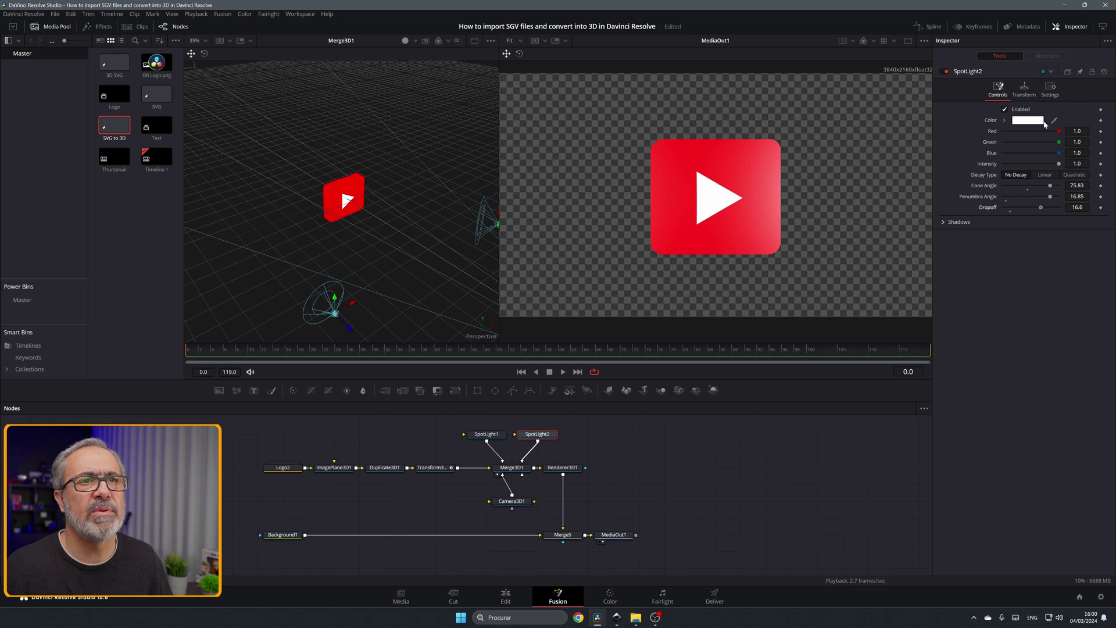
left_click(1024, 90)
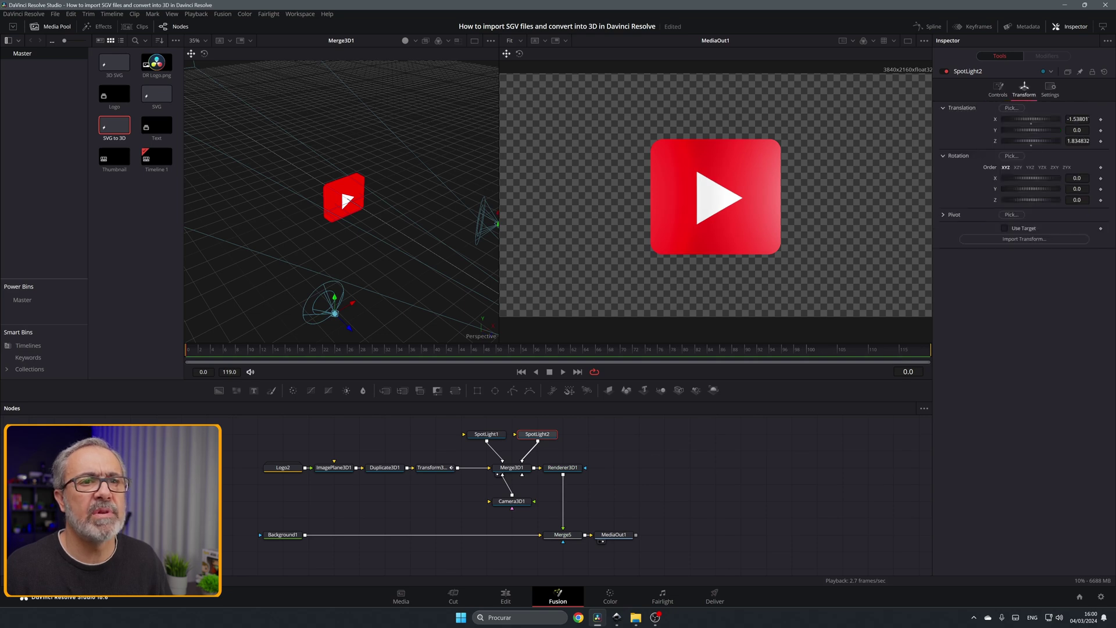
left_click(1077, 188)
type("0.4")
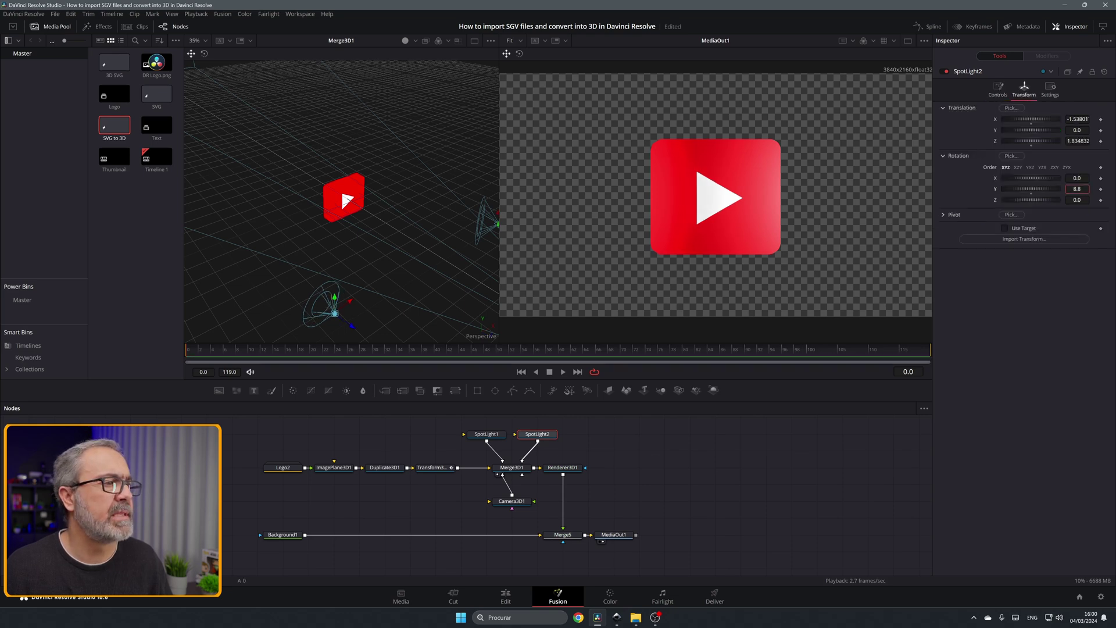
mouse_move(1077, 188)
left_mouse_down()
mouse_move(1087, 188)
mouse_move(1069, 188)
left_mouse_up()
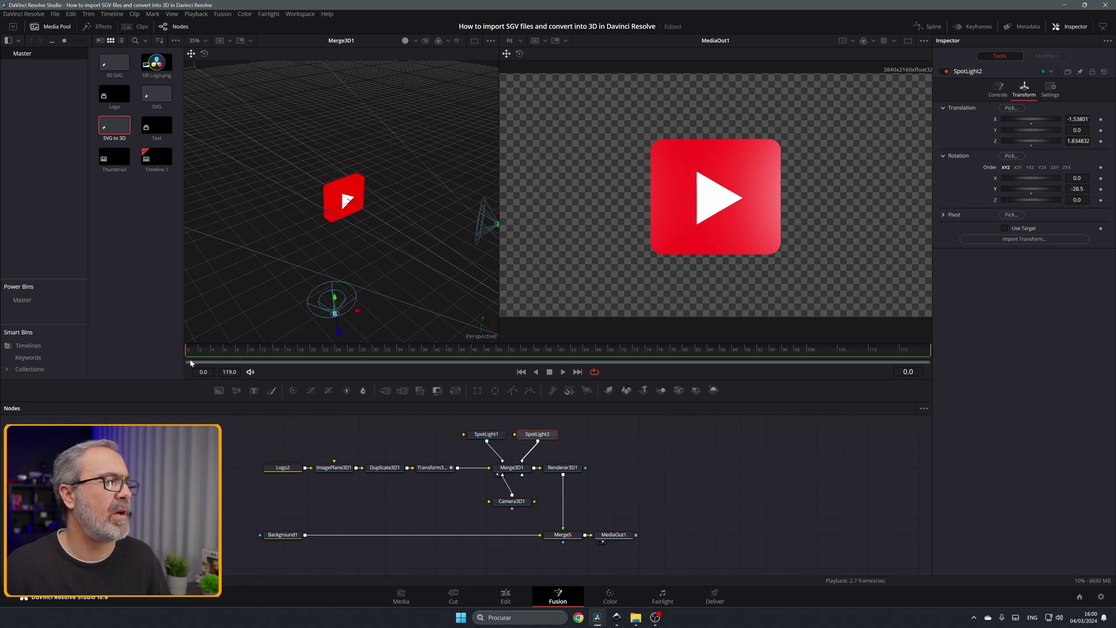
Step: On the Edit page, add the SVG to 3D clip after the first on Video 1 and play it
left_click(505, 599)
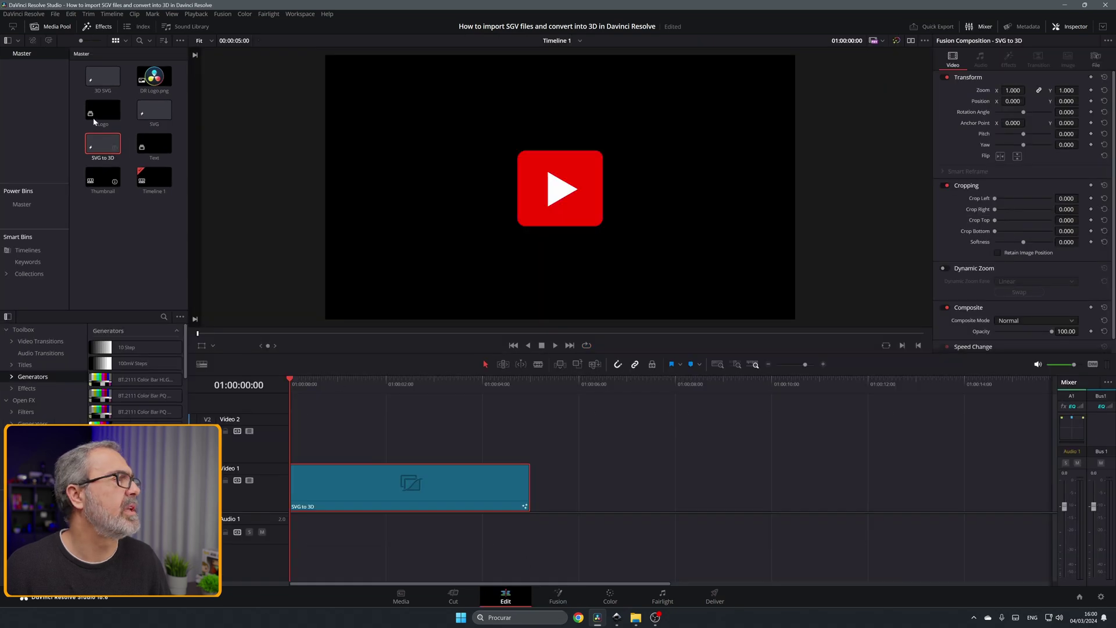
double_click(105, 151)
left_click_drag(314, 197, 531, 478)
left_click(532, 401)
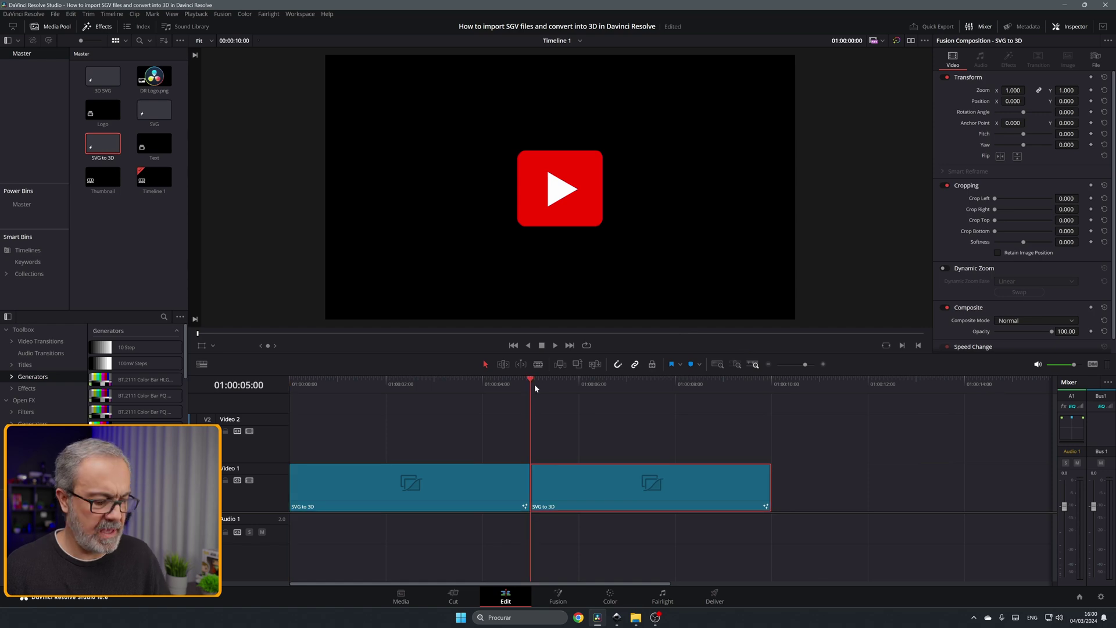
left_click(556, 346)
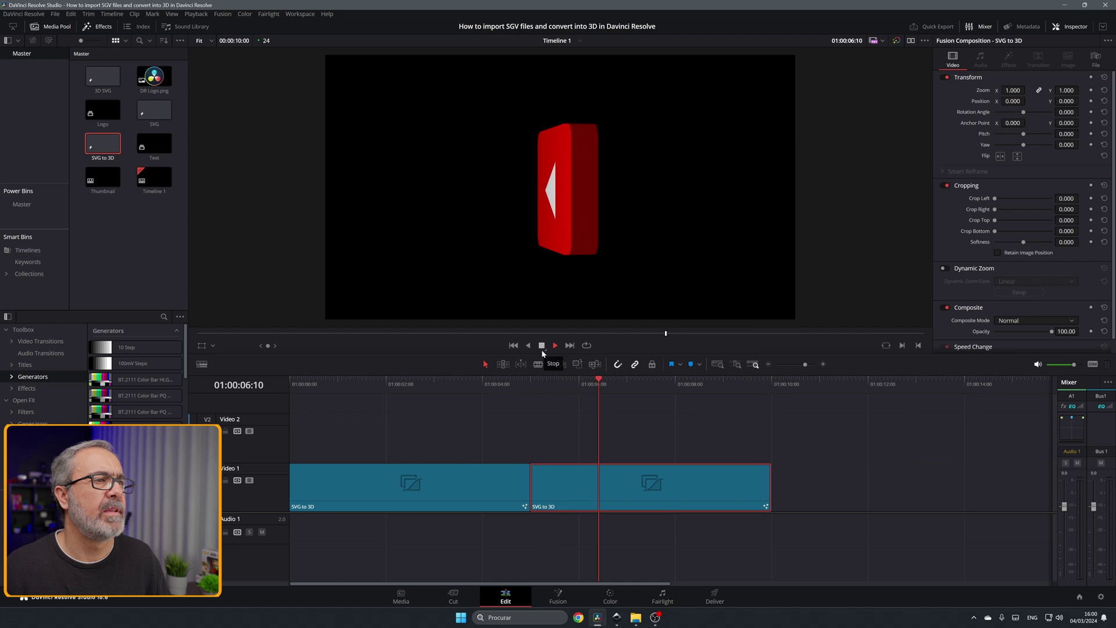